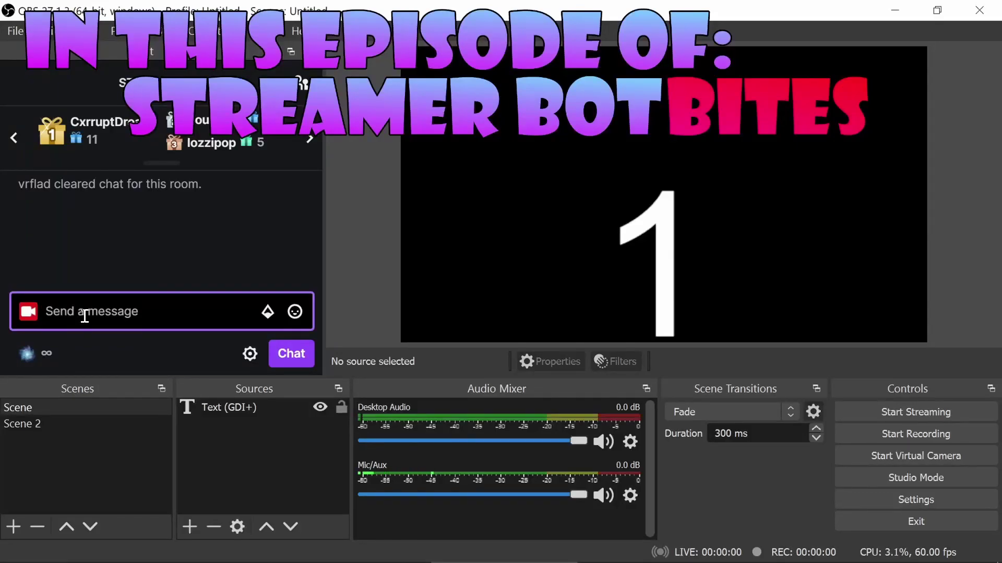
- Send !scene2 in the Twitch chat dock to switch OBS from Scene to Scene 2
{"action": "type", "text": "!scene"}
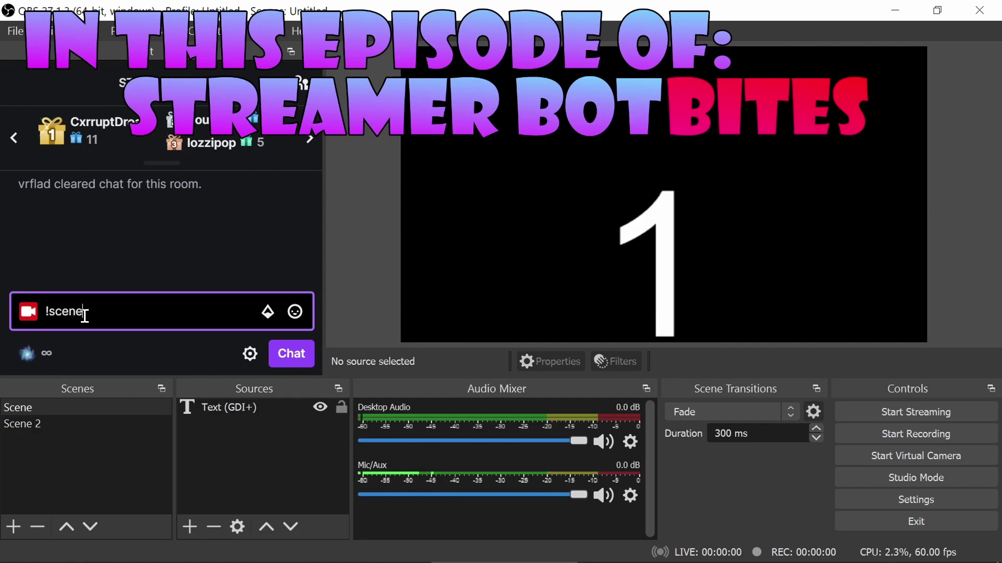
{"action": "type", "text": "2"}
{"action": "key", "text": "Return"}
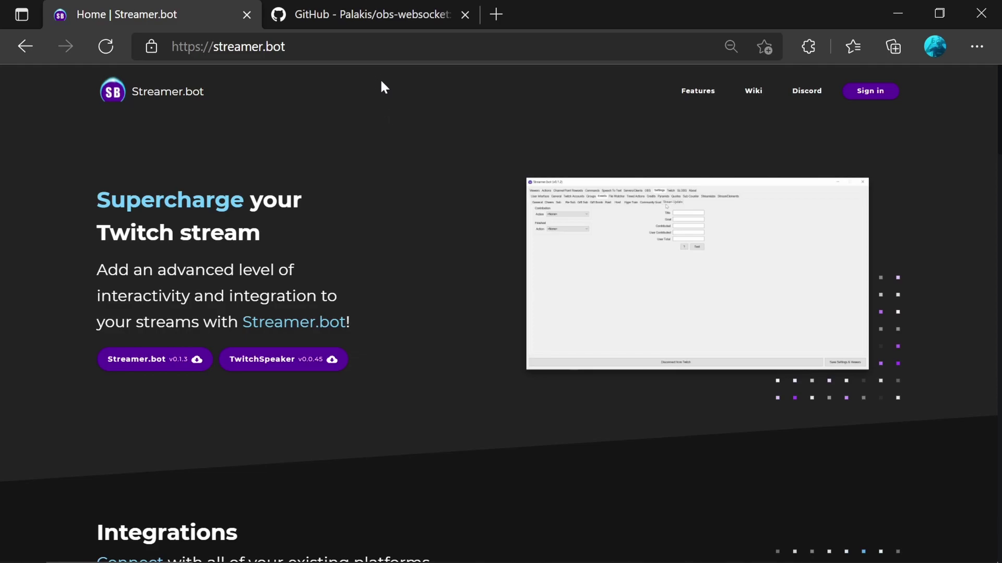
- Open the obs-websocket 4.9.1 GitHub release page and scroll down to its Assets list
{"action": "left_click", "coordinate": [382, 16]}
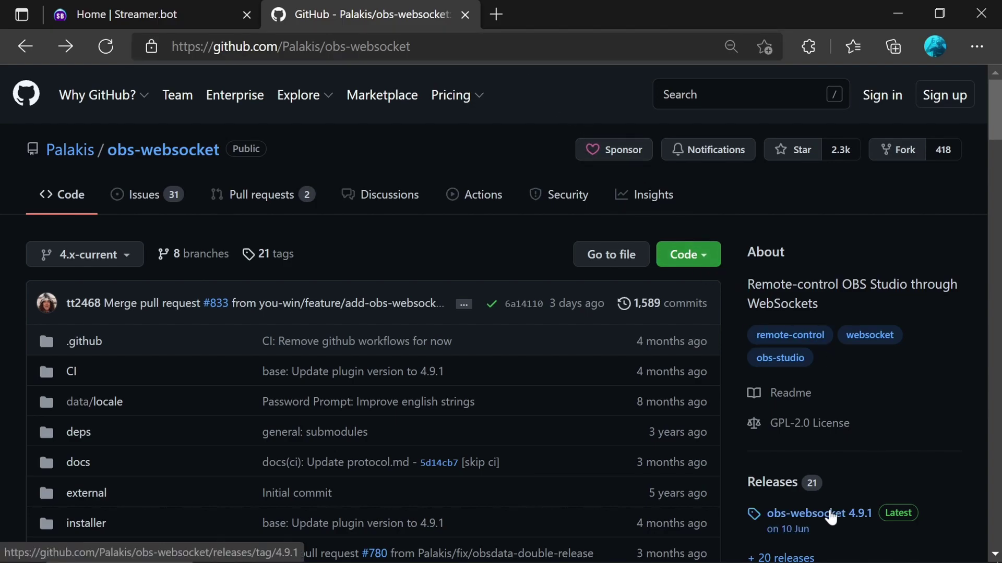
{"action": "left_click", "coordinate": [830, 516]}
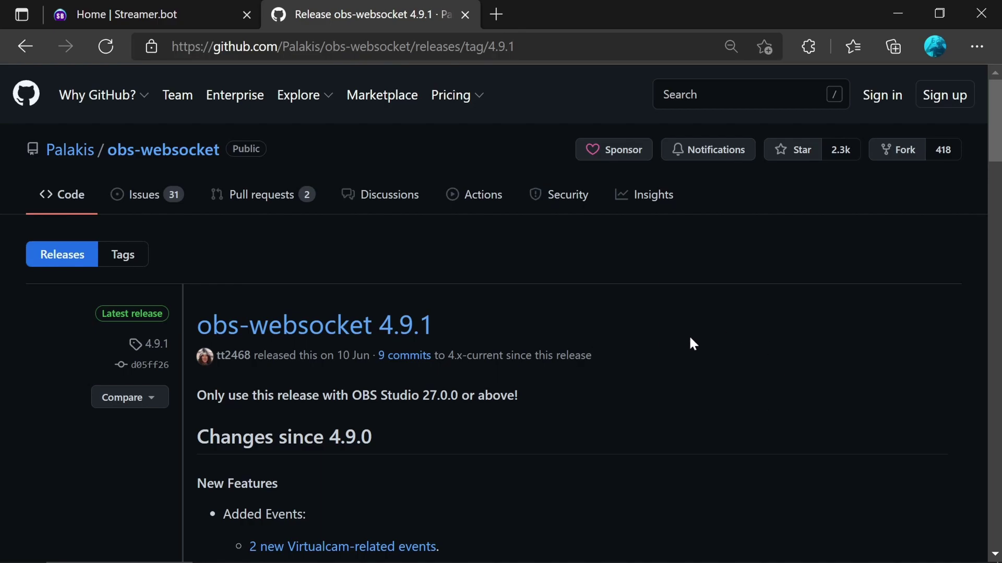
{"action": "scroll", "coordinate": [691, 341], "scroll_direction": "down", "scroll_amount": 20}
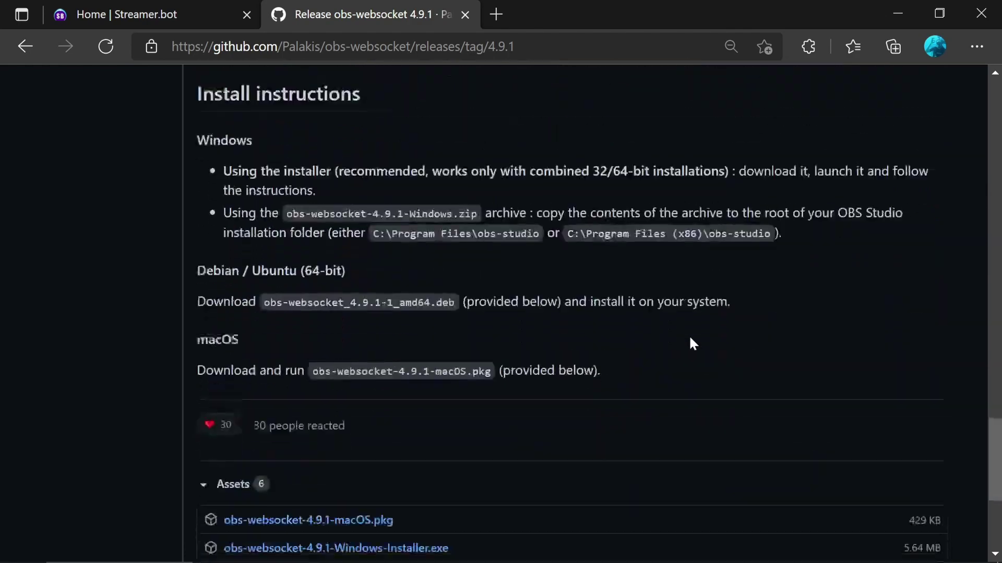
{"action": "scroll", "coordinate": [691, 341], "scroll_direction": "down", "scroll_amount": 5}
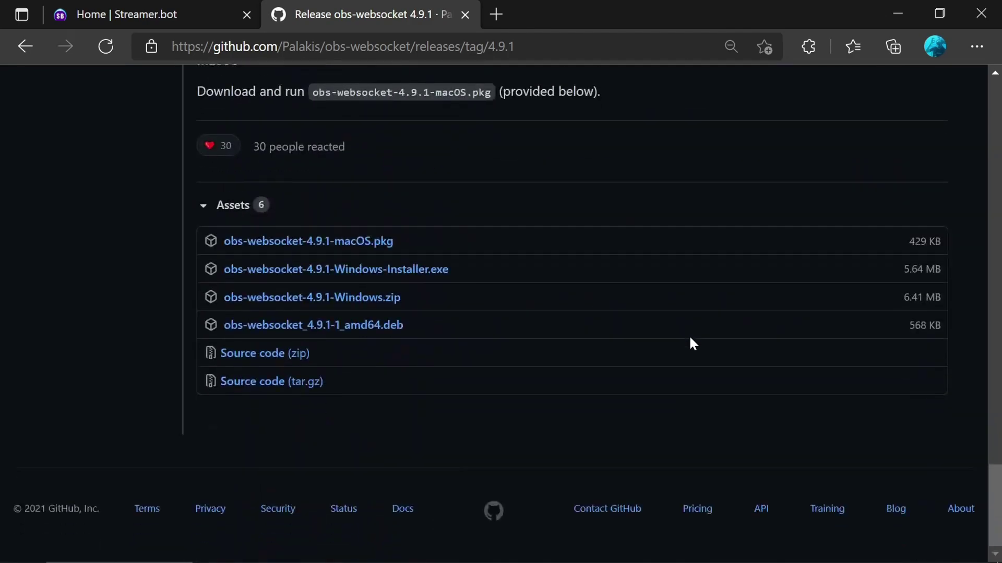
- Download obs-websocket-4.9.1-Windows-Installer.exe and run it, allowing it to make changes
{"action": "left_click", "coordinate": [404, 280]}
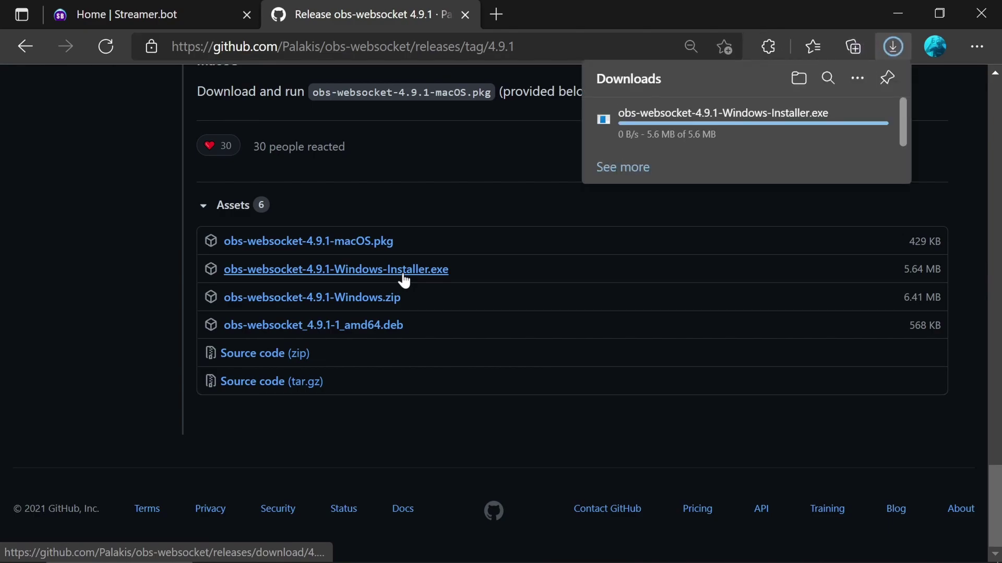
{"action": "left_click", "coordinate": [636, 130]}
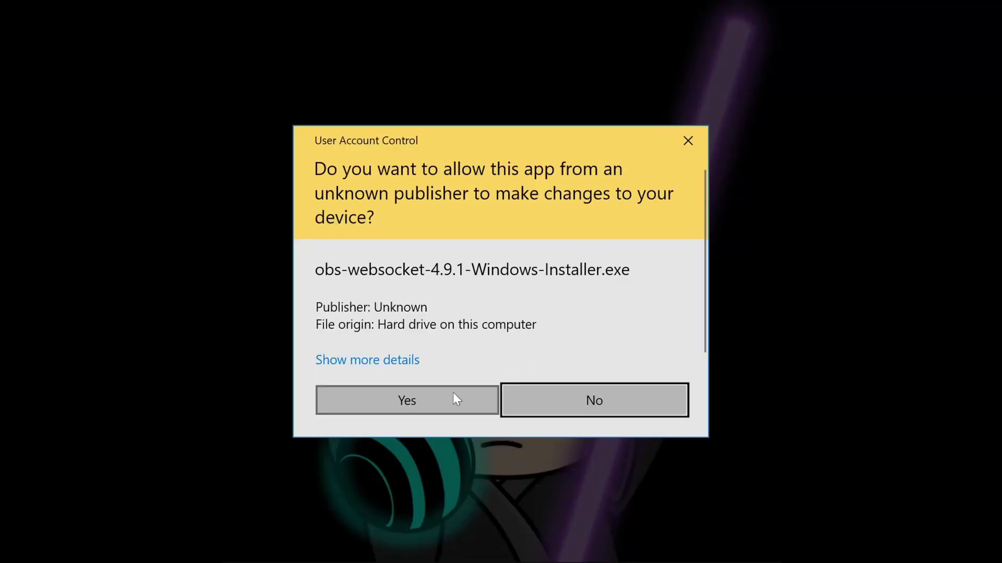
{"action": "left_click", "coordinate": [453, 399]}
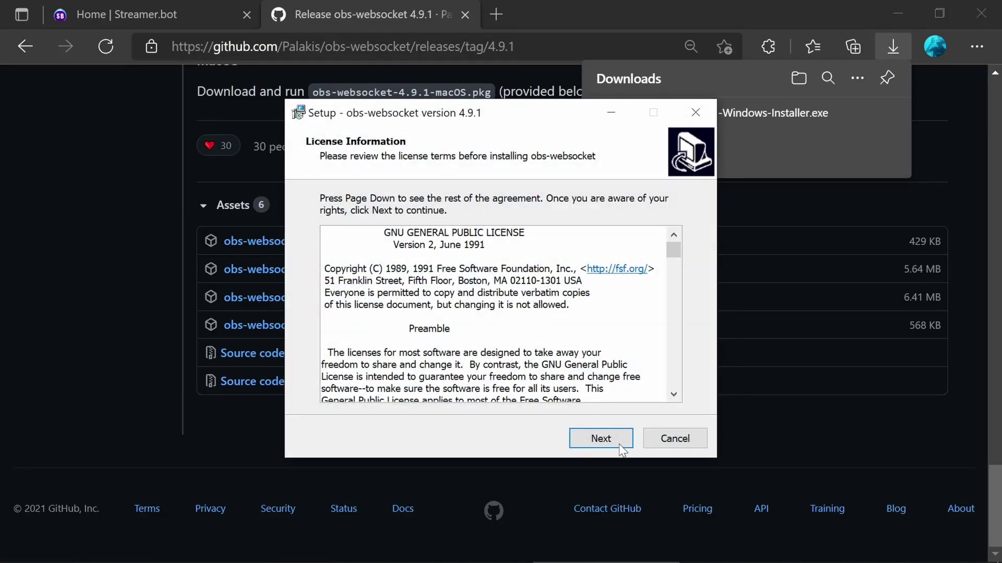
- Install obs-websocket into the default OBS Studio folder, letting setup close OBS, and finish
{"action": "left_click", "coordinate": [612, 437]}
{"action": "left_click", "coordinate": [611, 438]}
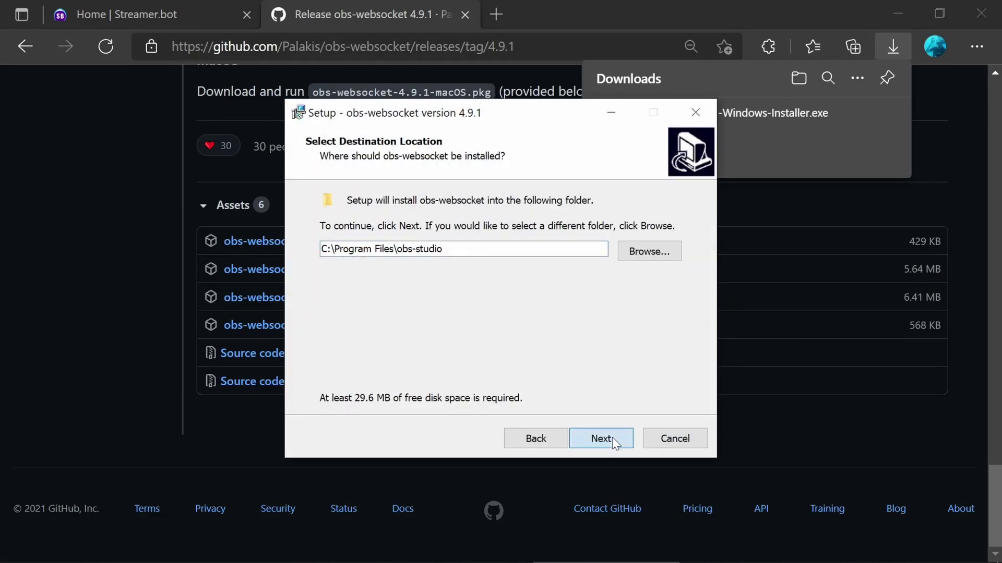
{"action": "left_click", "coordinate": [612, 437]}
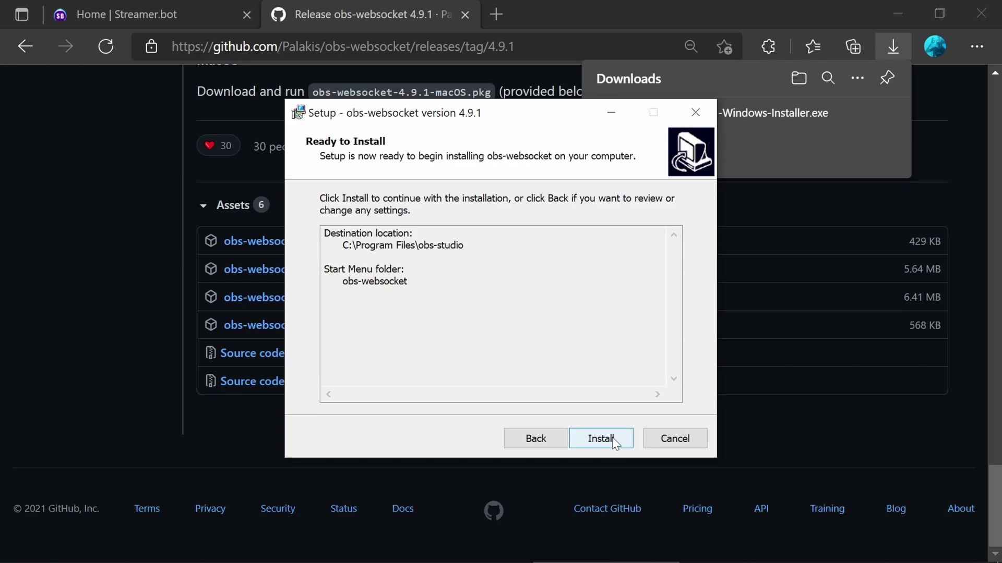
{"action": "left_click", "coordinate": [612, 437]}
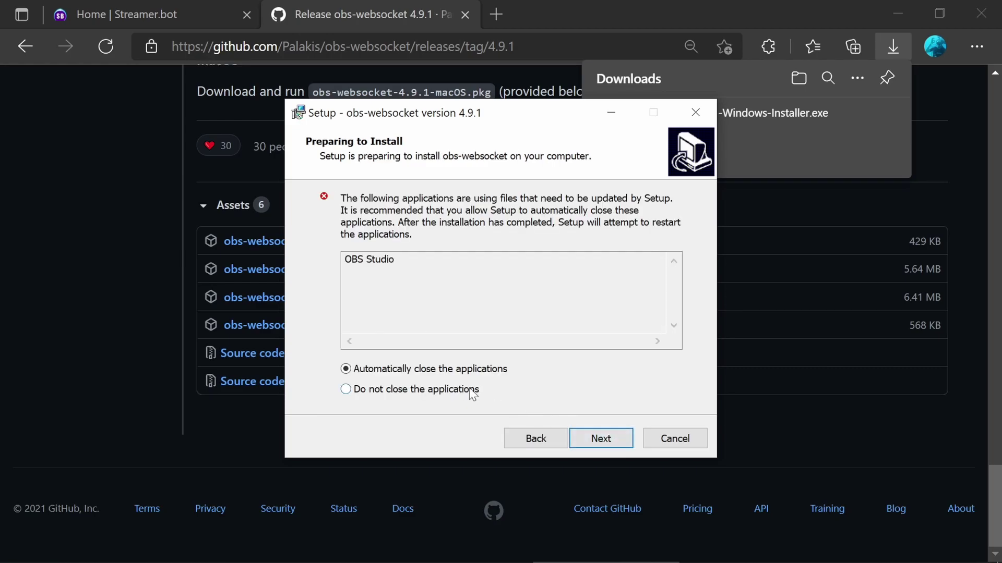
{"action": "left_click", "coordinate": [599, 437]}
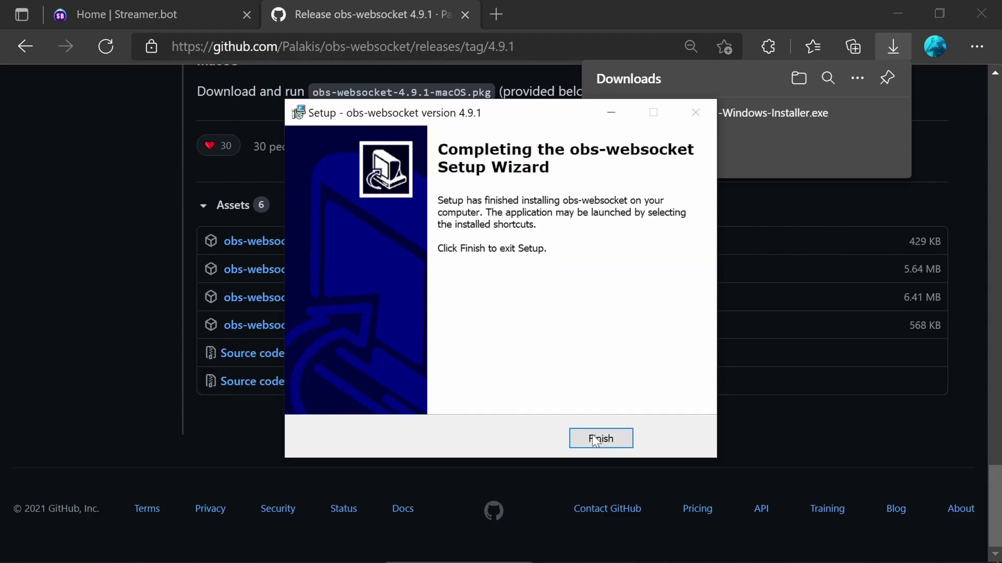
{"action": "left_click", "coordinate": [595, 439]}
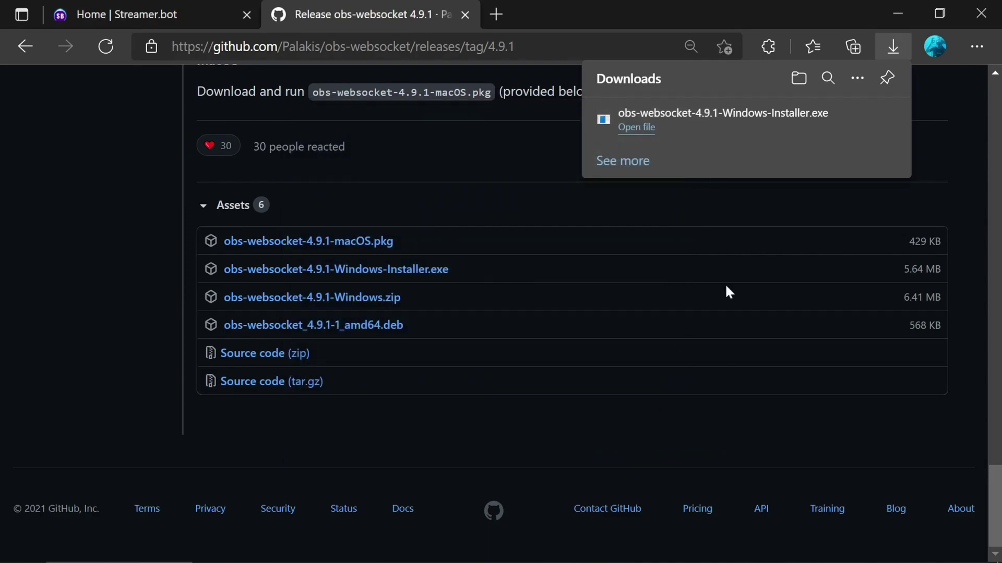
- Launch OBS Studio from the Windows Start search
{"action": "key", "text": "super"}
{"action": "type", "text": "obs"}
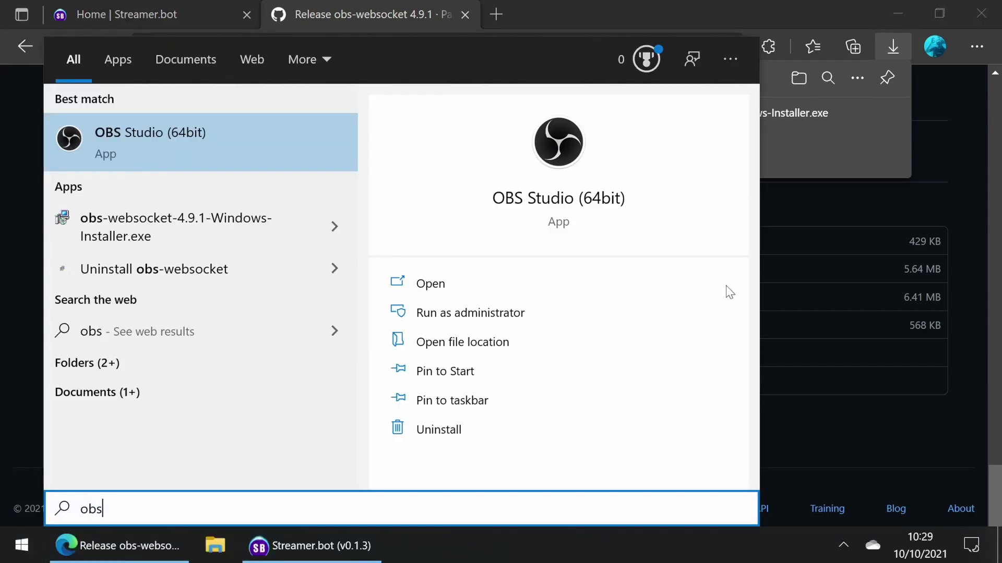
{"action": "key", "text": "Return"}
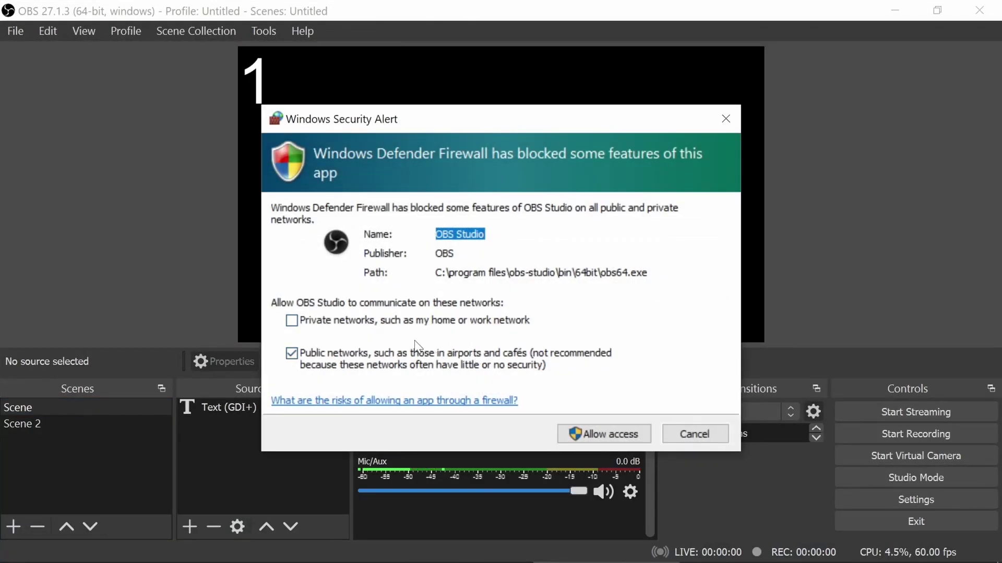
- Allow OBS through the firewall on private networks only, not public networks
{"action": "left_click", "coordinate": [301, 334]}
{"action": "left_click", "coordinate": [293, 321]}
{"action": "left_click", "coordinate": [291, 354]}
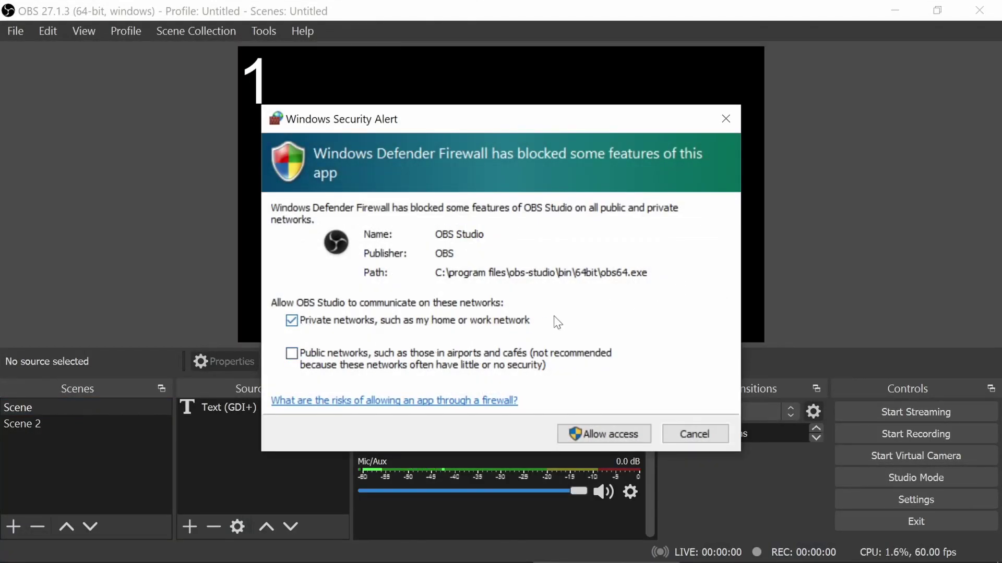
{"action": "left_click", "coordinate": [601, 437]}
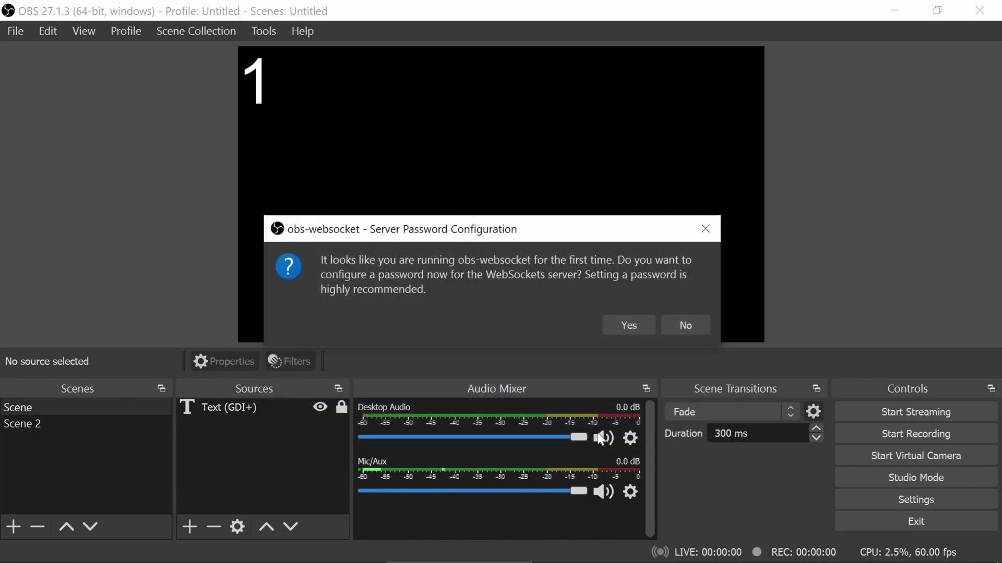
- Replace the generated WebSockets server password with your own, disable system tray alerts, and save
{"action": "left_click", "coordinate": [620, 329]}
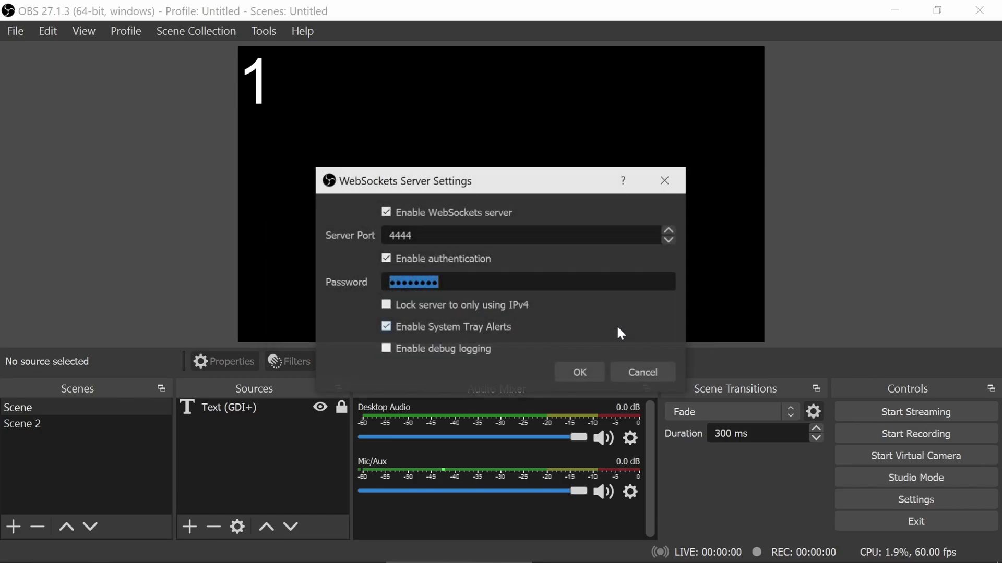
{"action": "left_click", "coordinate": [498, 281]}
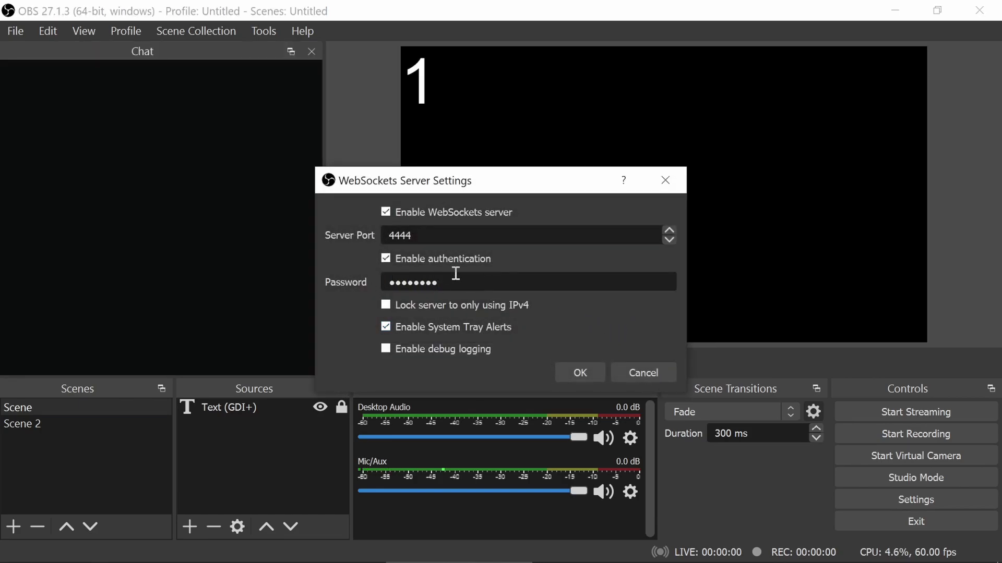
{"action": "left_click_drag", "start_coordinate": [454, 275], "coordinate": [349, 286]}
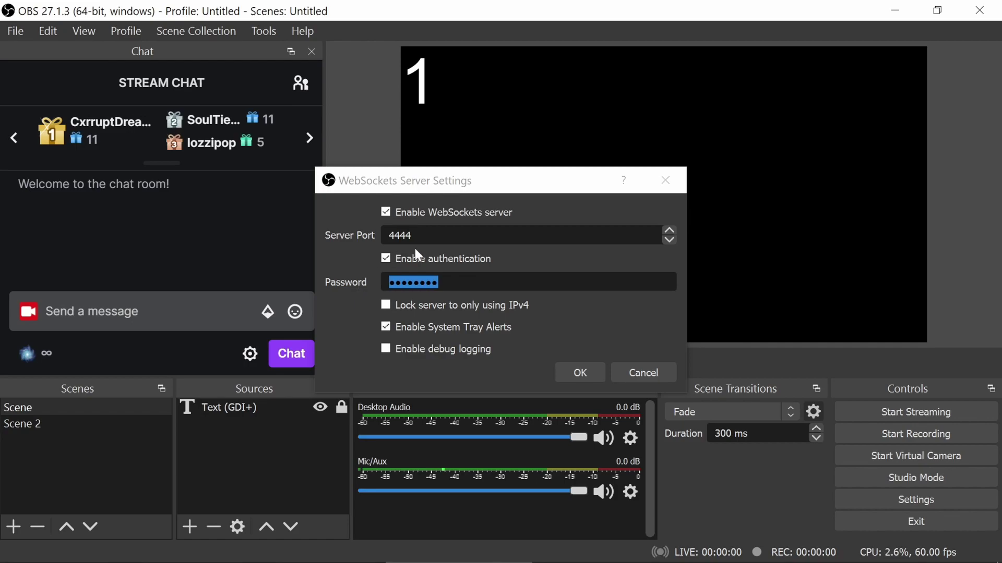
{"action": "left_click", "coordinate": [505, 282]}
{"action": "left_click_drag", "start_coordinate": [505, 282], "coordinate": [352, 275]}
{"action": "type", "text": "•••"}
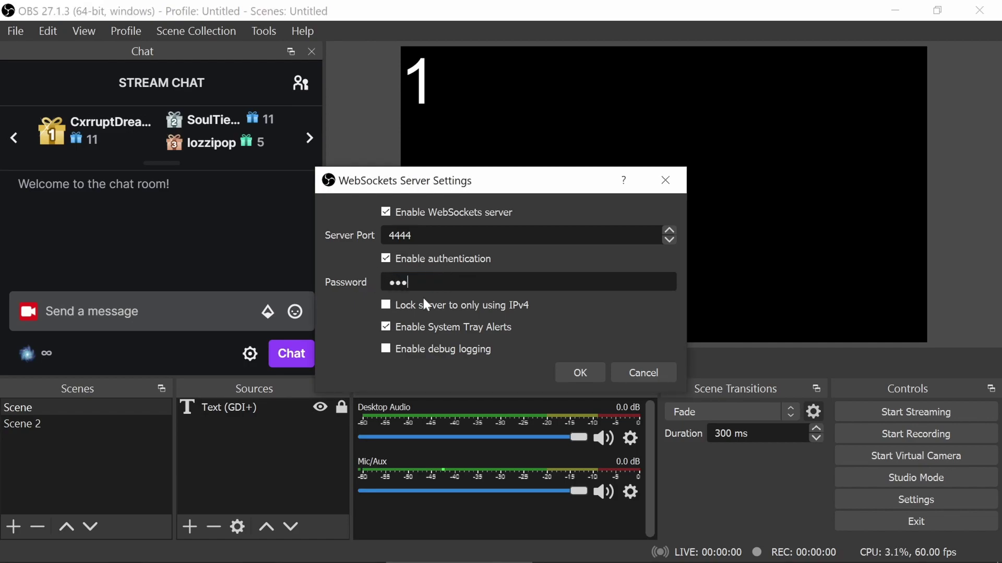
{"action": "type", "text": "••"}
{"action": "left_click", "coordinate": [386, 327]}
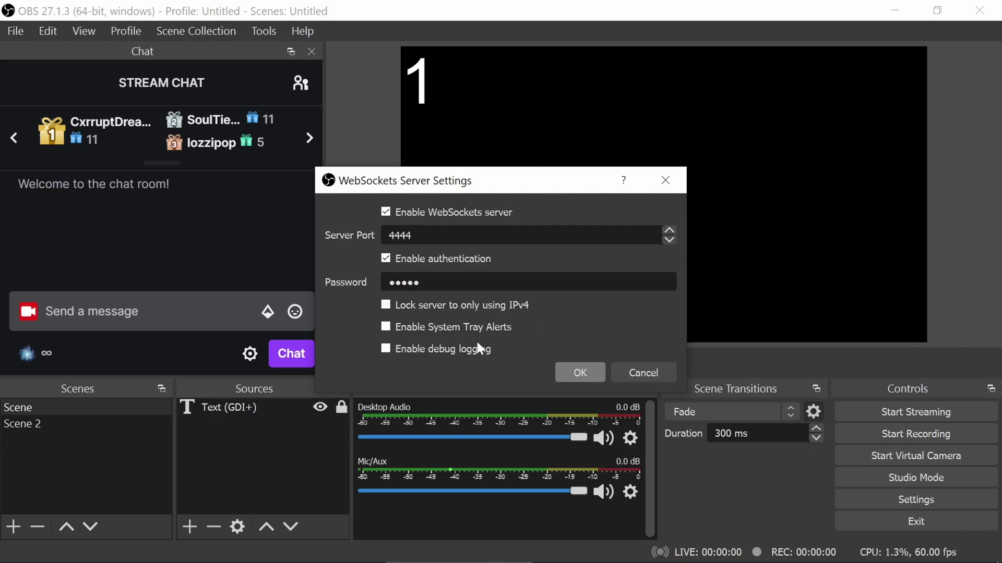
{"action": "left_click", "coordinate": [590, 374]}
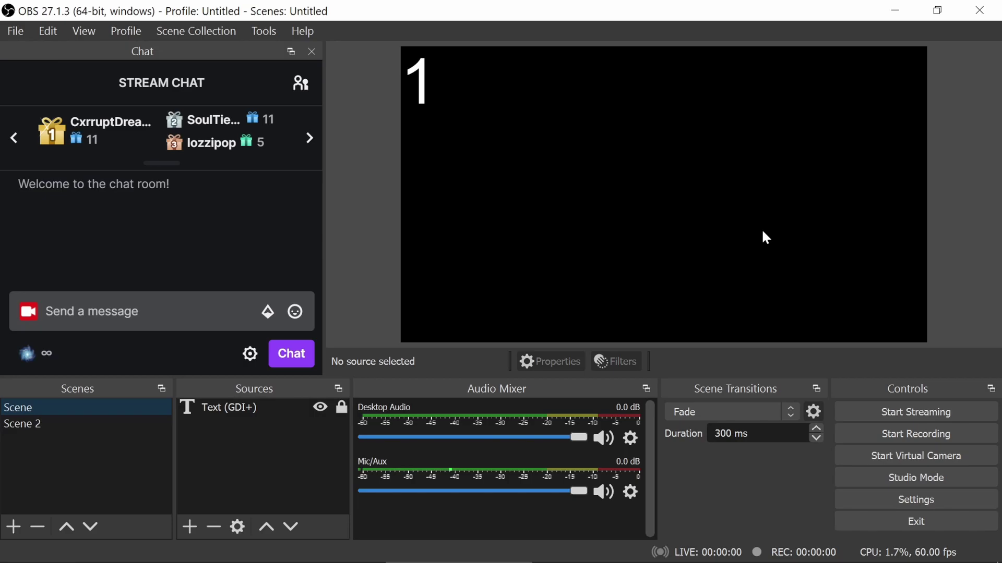
- In Streamer.bot's OBS settings page, start adding a new OBS connection
{"action": "key", "text": "alt+Tab"}
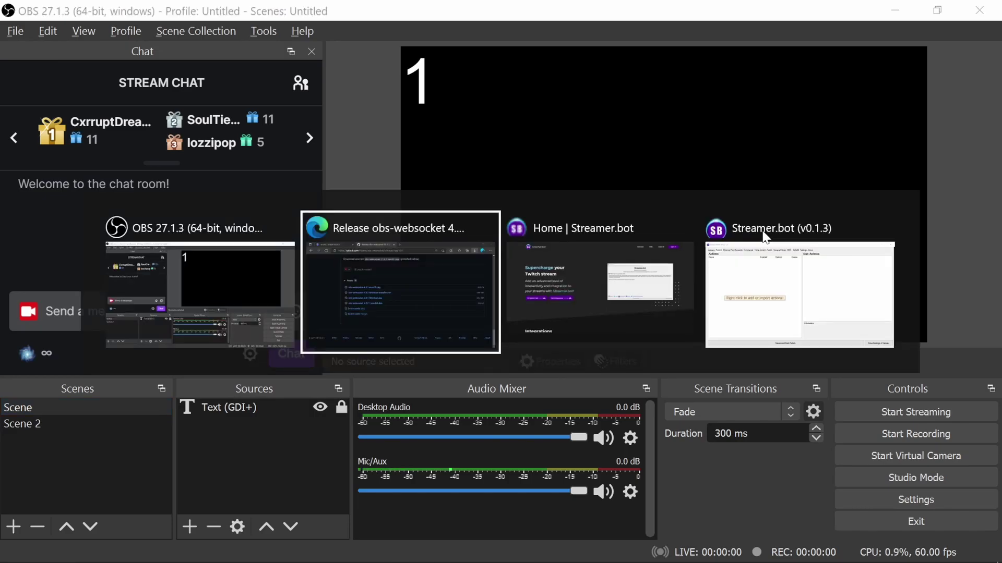
{"action": "key", "text": "alt+Tab"}
{"action": "key", "text": "alt+Tab"}
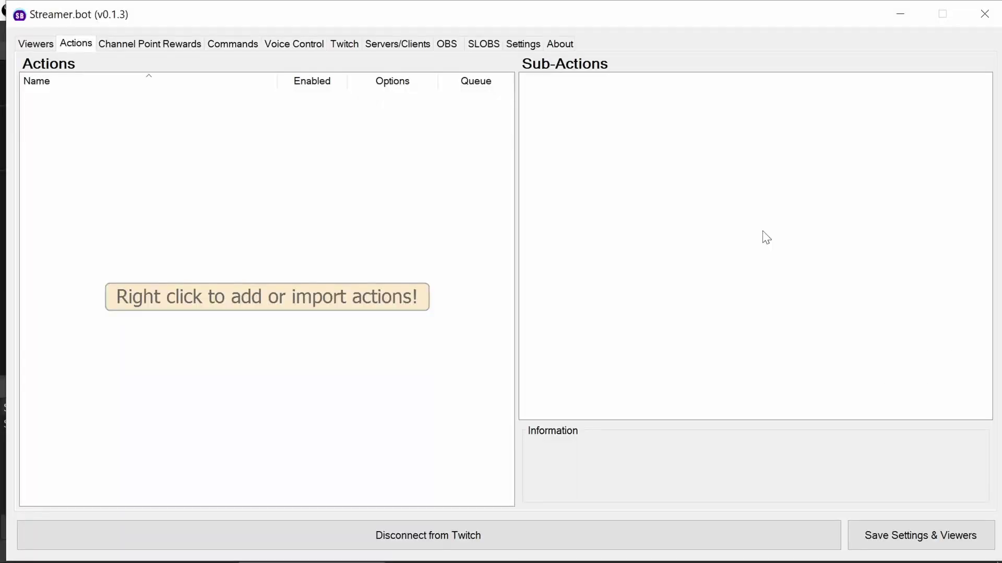
{"action": "left_click", "coordinate": [523, 44]}
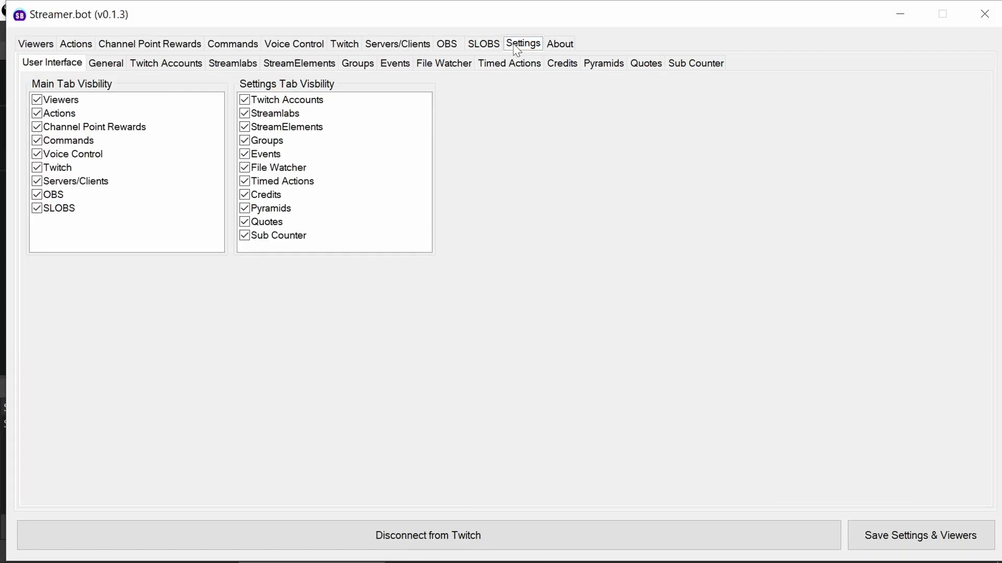
{"action": "left_click", "coordinate": [444, 47]}
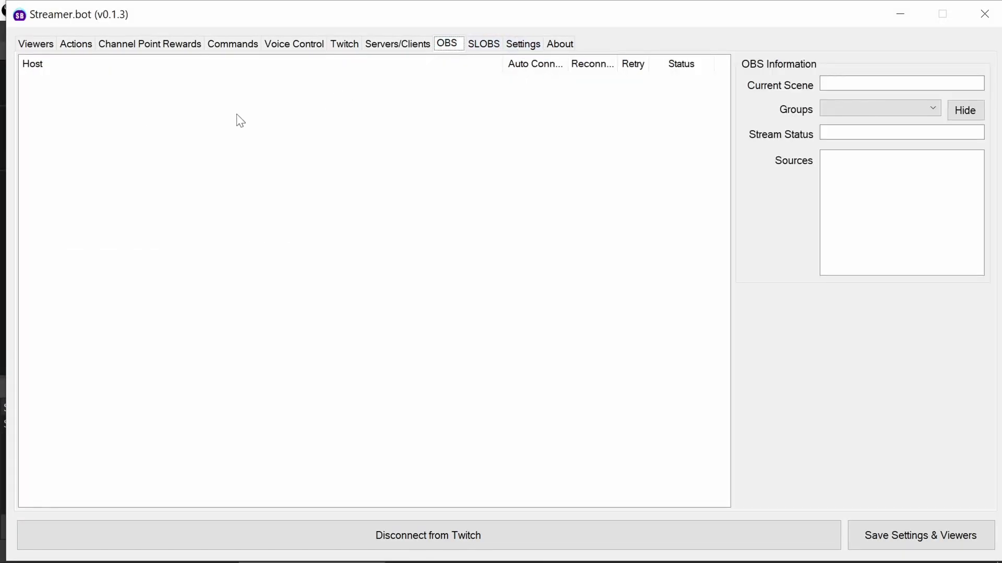
{"action": "right_click", "coordinate": [149, 114]}
{"action": "left_click", "coordinate": [166, 124]}
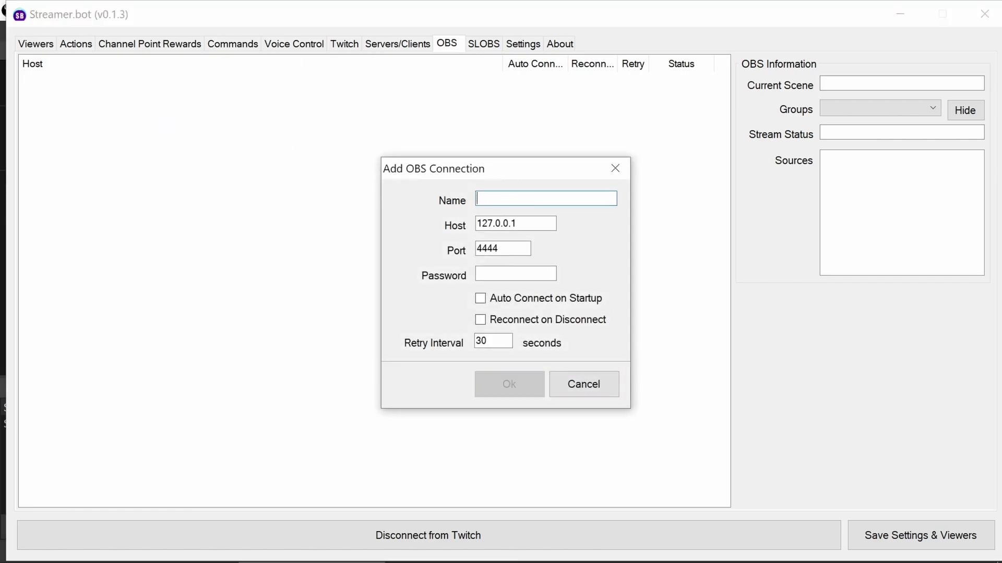
- Name the connection OBS, enter the websocket password, enable reconnect, and save it
{"action": "type", "text": "OBS"}
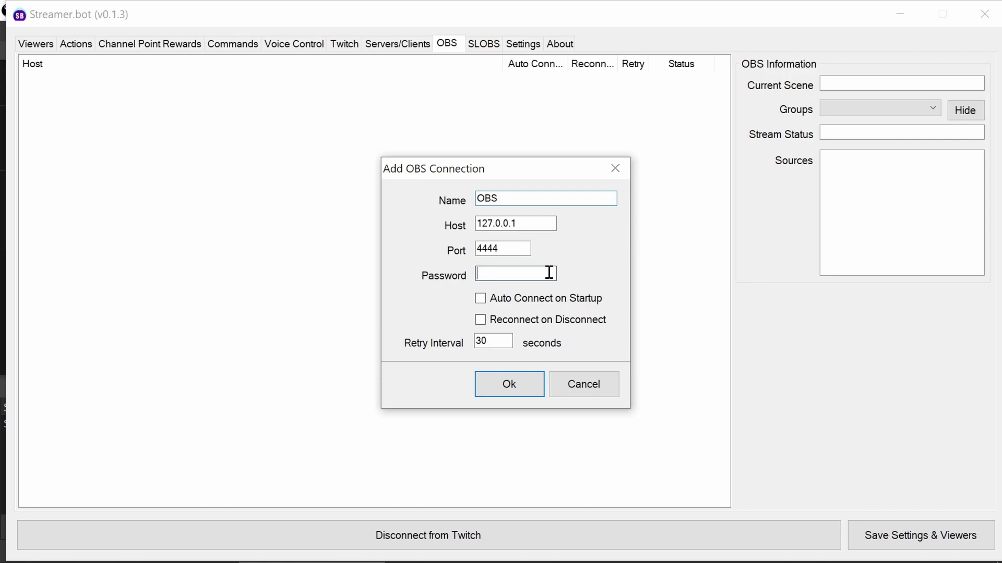
{"action": "left_click", "coordinate": [548, 273]}
{"action": "type", "text": "1234"}
{"action": "left_click", "coordinate": [481, 321]}
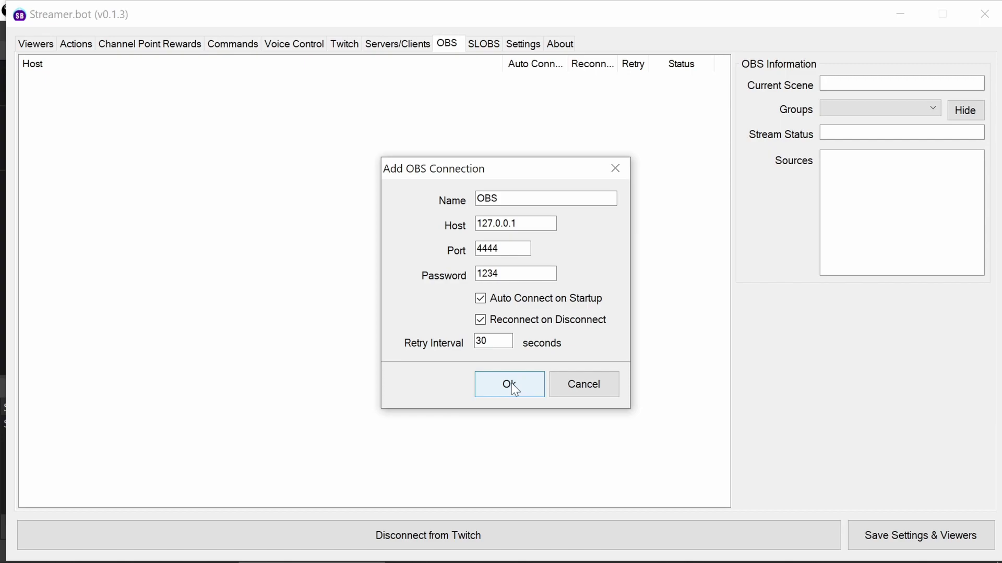
{"action": "left_click", "coordinate": [510, 384]}
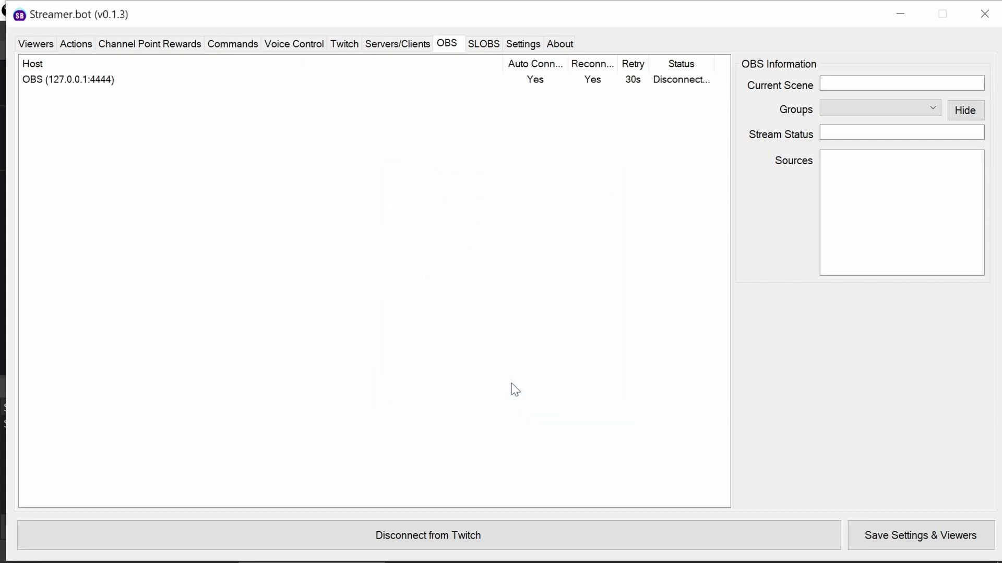
- After the AuthFailure, fix the OBS connection's password and reconnect, showing scene Scene
{"action": "right_click", "coordinate": [572, 84]}
{"action": "left_click", "coordinate": [608, 187]}
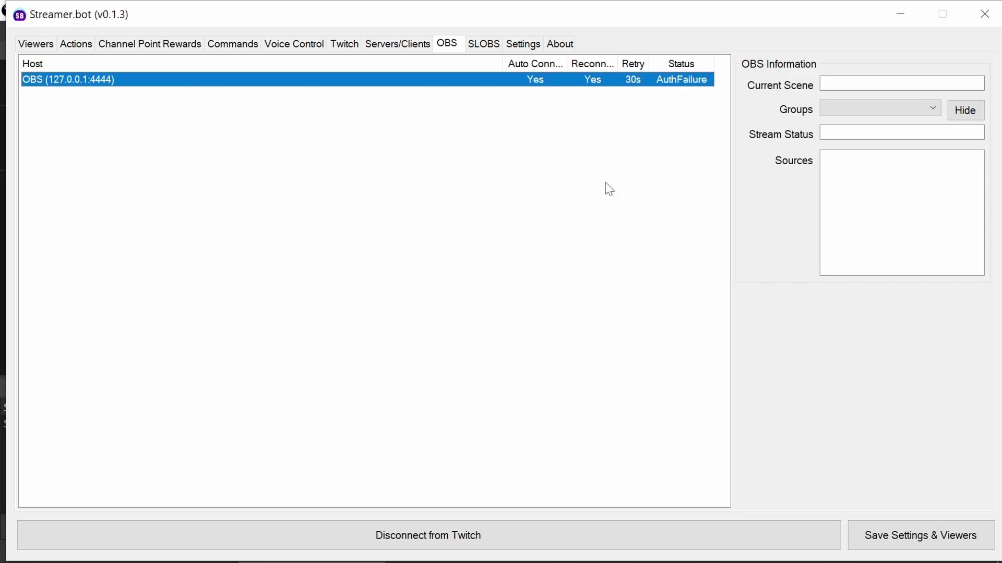
{"action": "right_click", "coordinate": [598, 88]}
{"action": "left_click", "coordinate": [612, 105]}
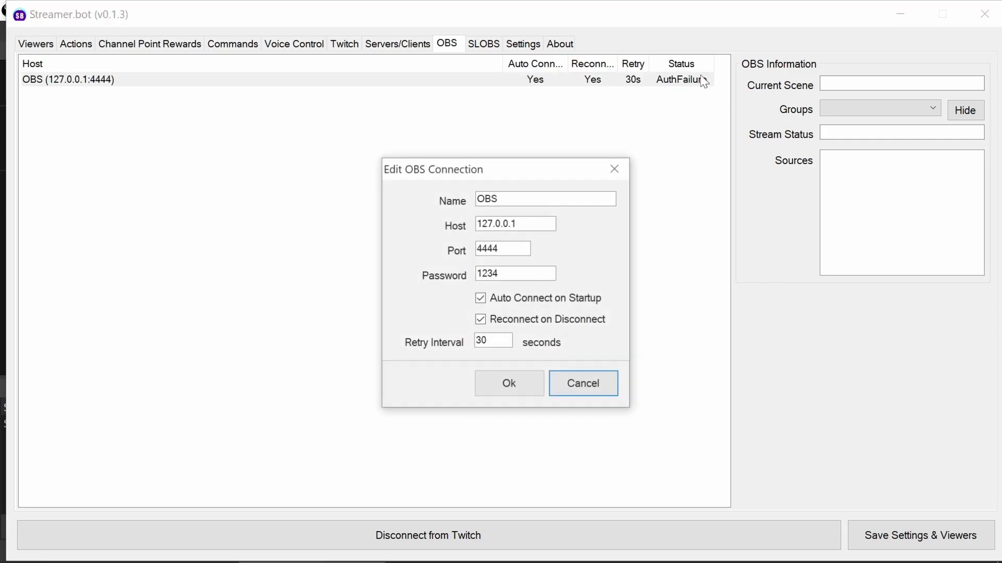
{"action": "left_click", "coordinate": [511, 272]}
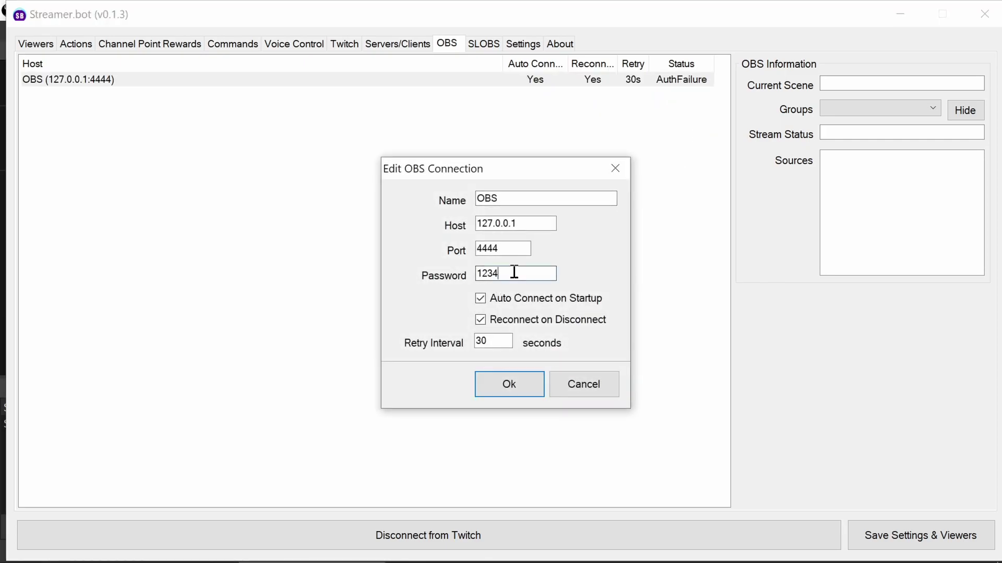
{"action": "type", "text": "5"}
{"action": "left_click", "coordinate": [522, 383]}
{"action": "right_click", "coordinate": [606, 91]}
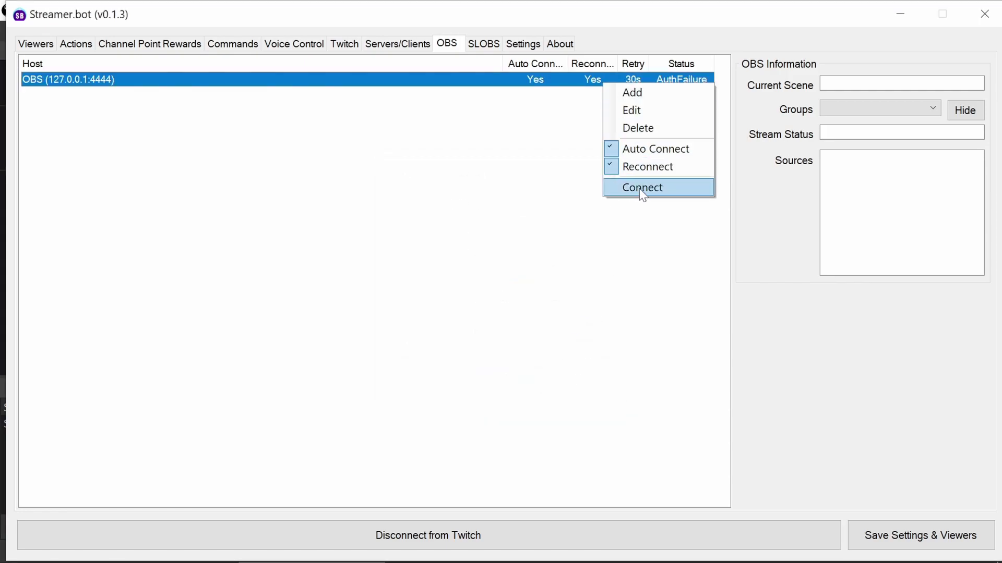
{"action": "left_click", "coordinate": [640, 189]}
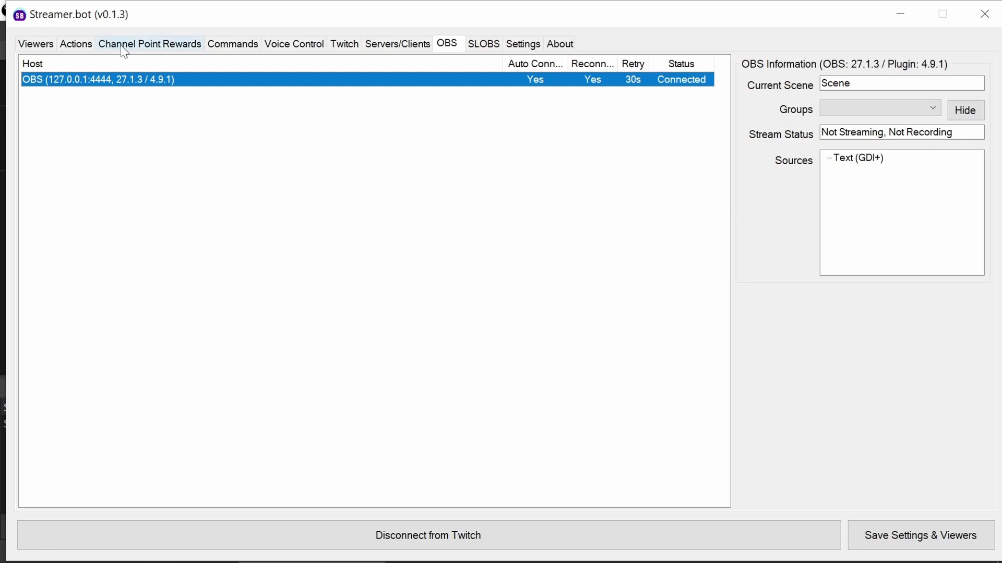
- Create a new action named 'Change scene 2' on the Actions tab
{"action": "left_click", "coordinate": [77, 45]}
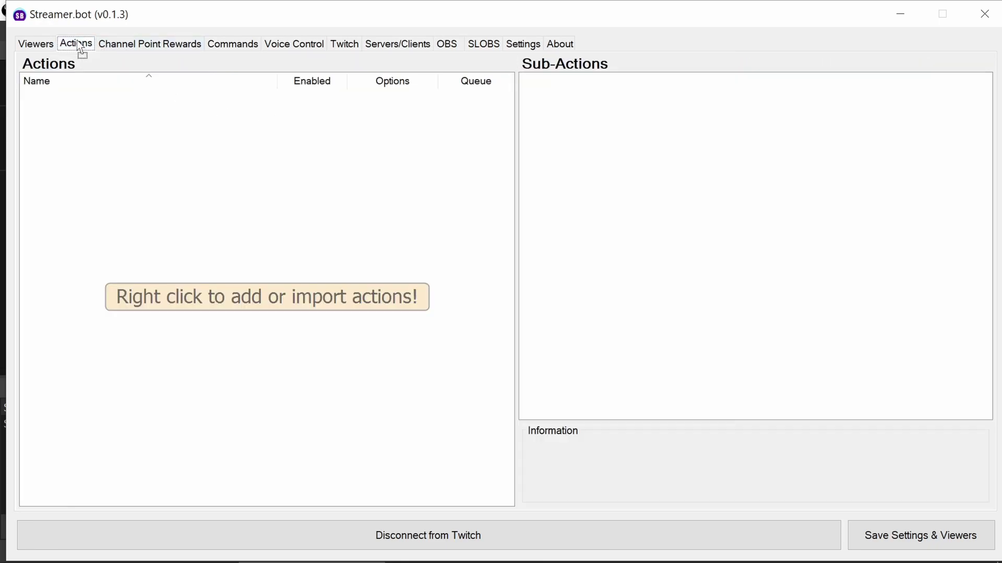
{"action": "right_click", "coordinate": [146, 118]}
{"action": "left_click", "coordinate": [158, 116]}
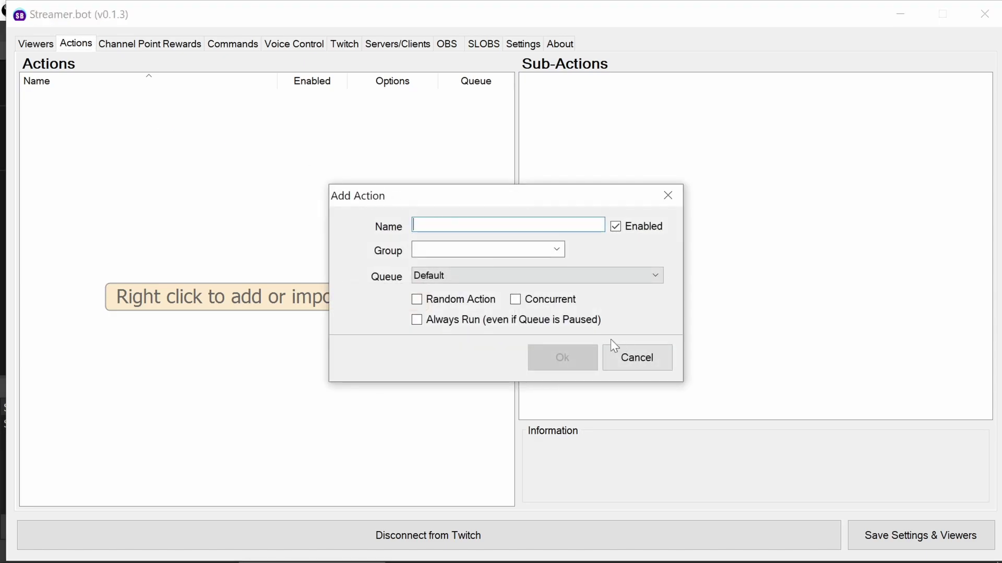
{"action": "type", "text": "C"}
{"action": "key", "text": "BackSpace"}
{"action": "type", "text": "Ch"}
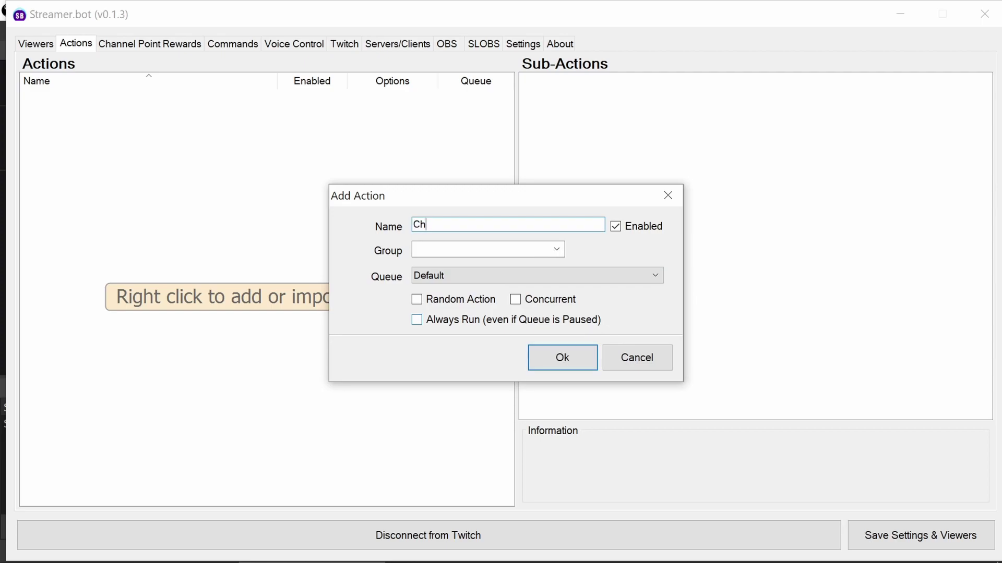
{"action": "type", "text": "ange scened"}
{"action": "key", "text": "Return"}
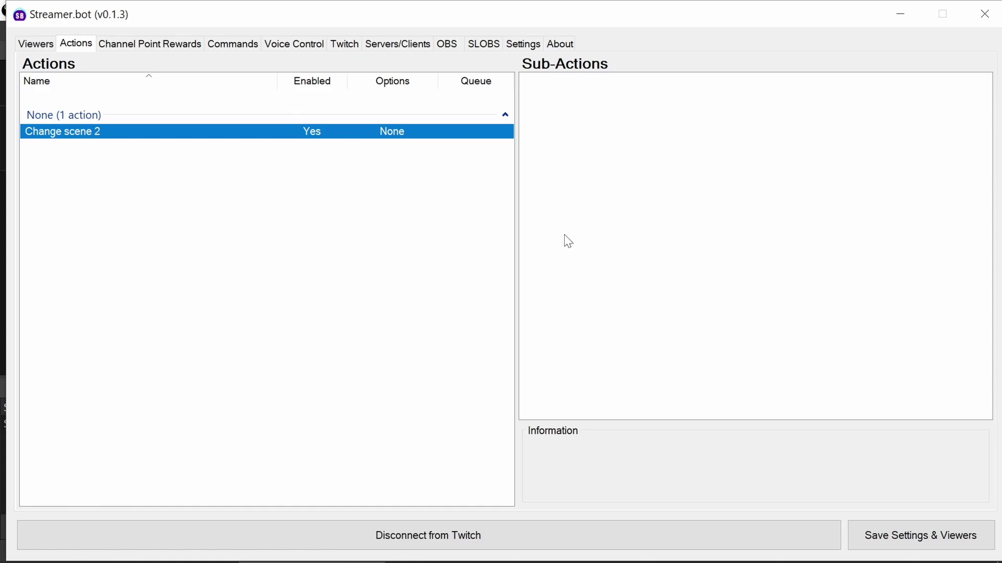
- Bring up the list of OBS sub-actions available for the action
{"action": "right_click", "coordinate": [568, 101]}
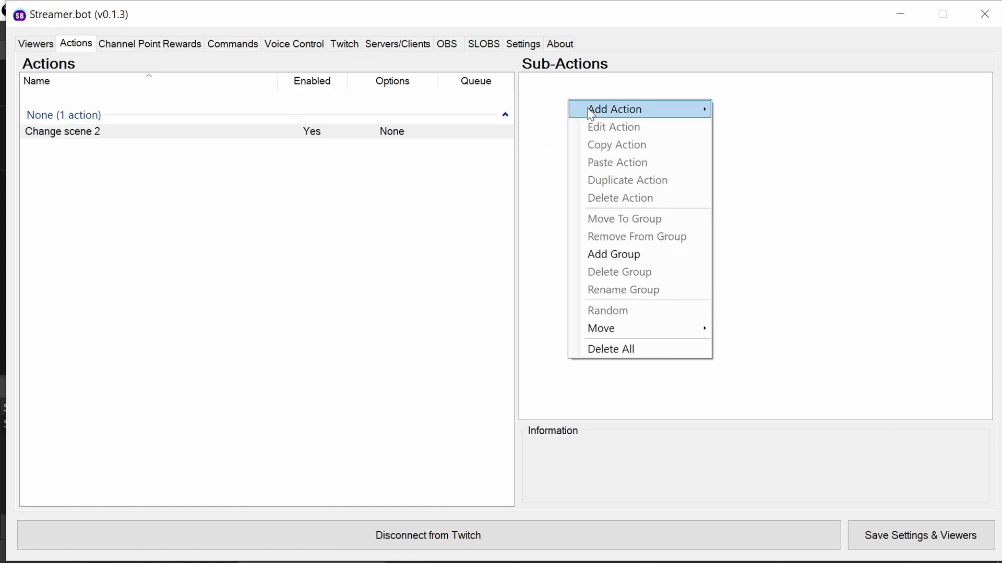
{"action": "mouse_move", "coordinate": [590, 113]}
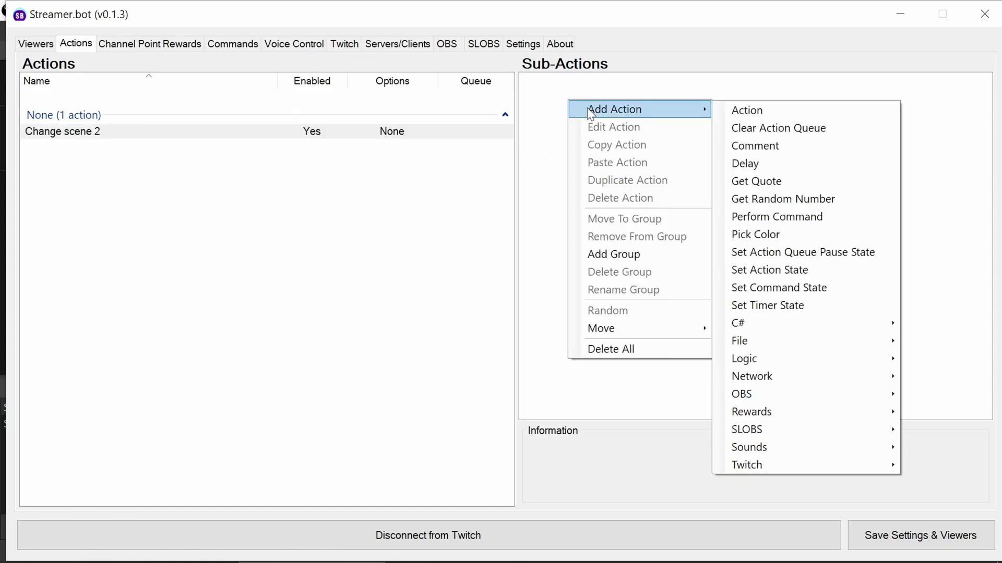
{"action": "mouse_move", "coordinate": [772, 395]}
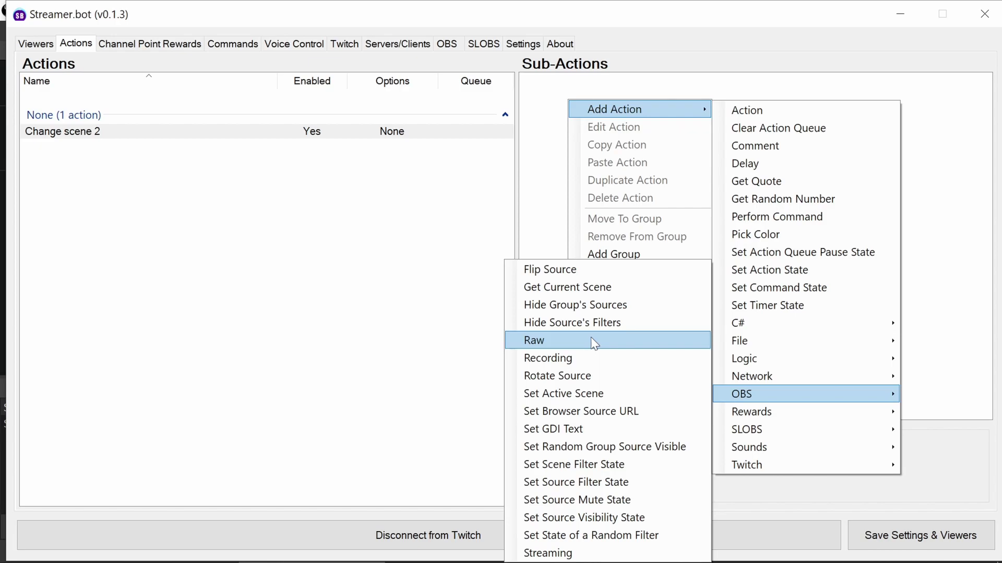
- Add a Set Active Scene sub-action with Scene 2 chosen as the scene
{"action": "left_click", "coordinate": [614, 393]}
{"action": "left_click", "coordinate": [637, 275]}
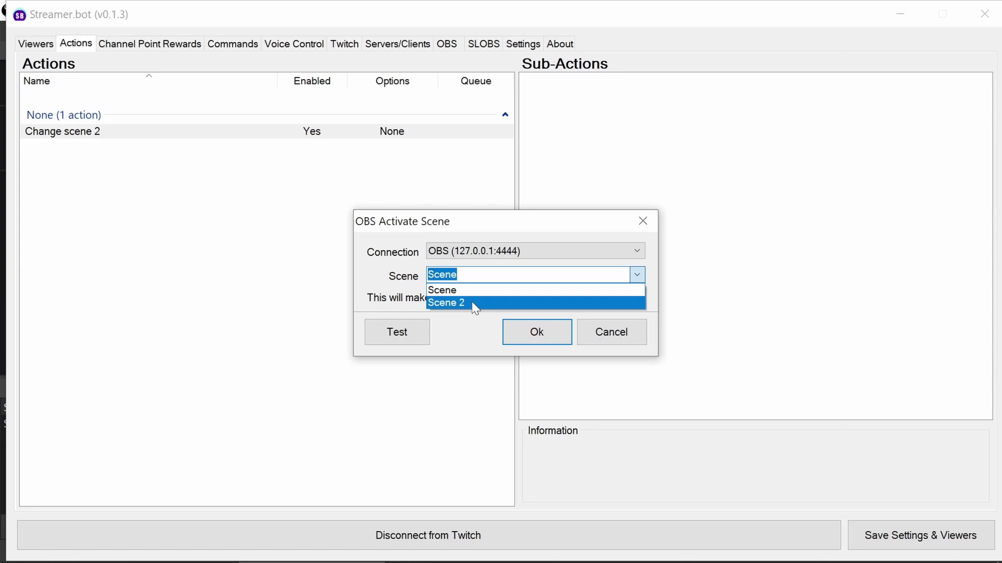
{"action": "left_click", "coordinate": [471, 303]}
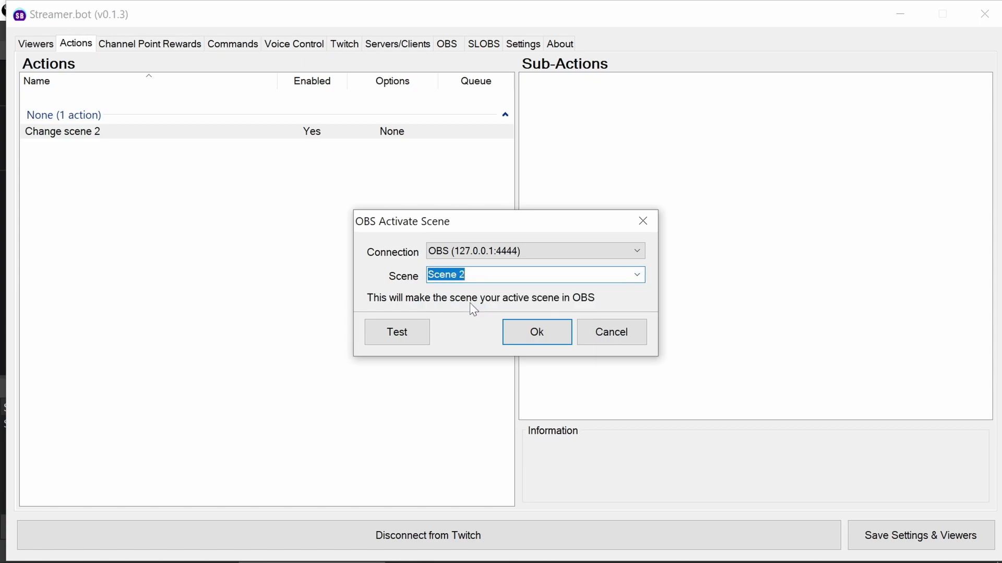
- Test the sub-action until OBS shows Scene 2, then confirm it
{"action": "left_click", "coordinate": [410, 336]}
{"action": "key", "text": "alt+Tab"}
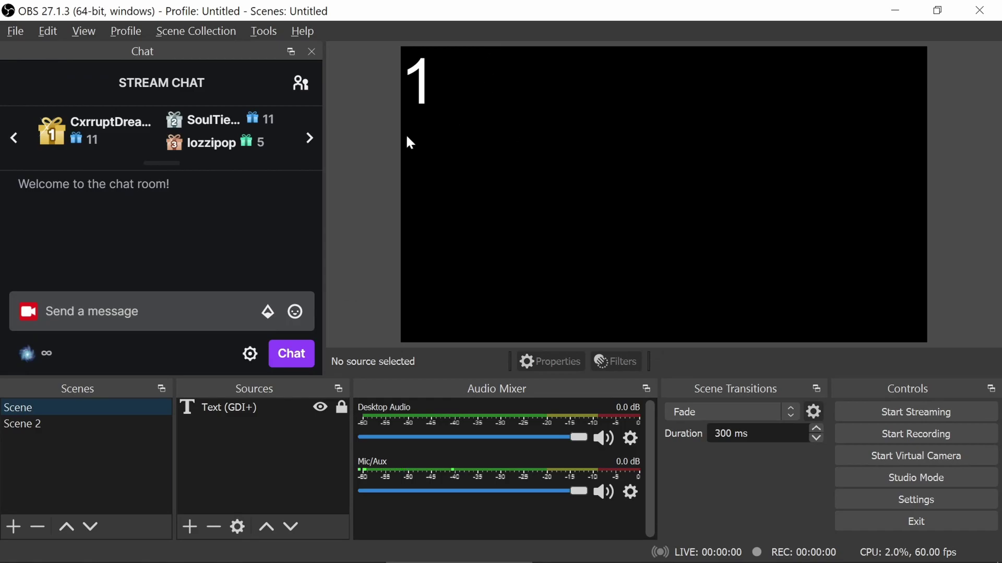
{"action": "key", "text": "alt+Tab"}
{"action": "left_click", "coordinate": [408, 334]}
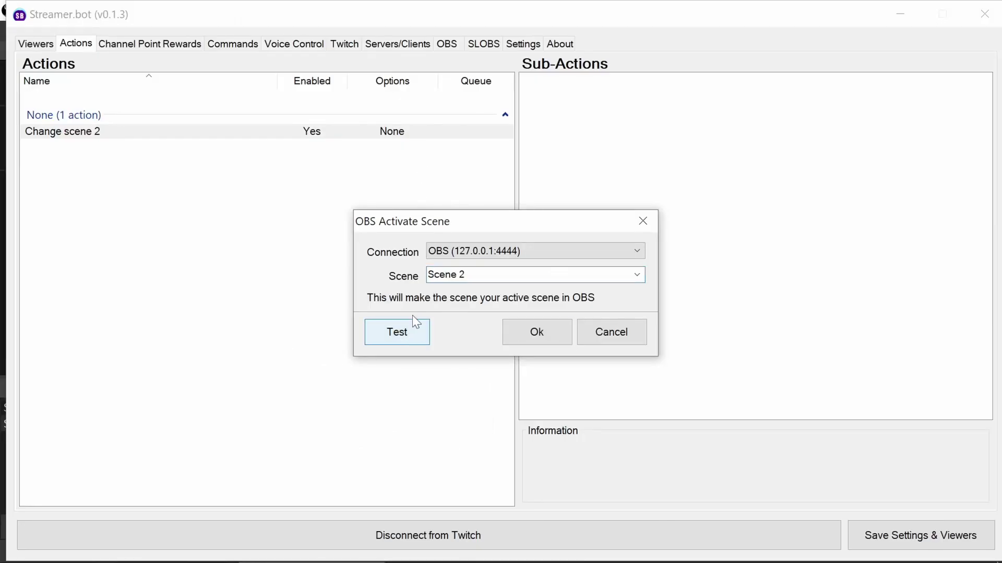
{"action": "key", "text": "alt+Tab"}
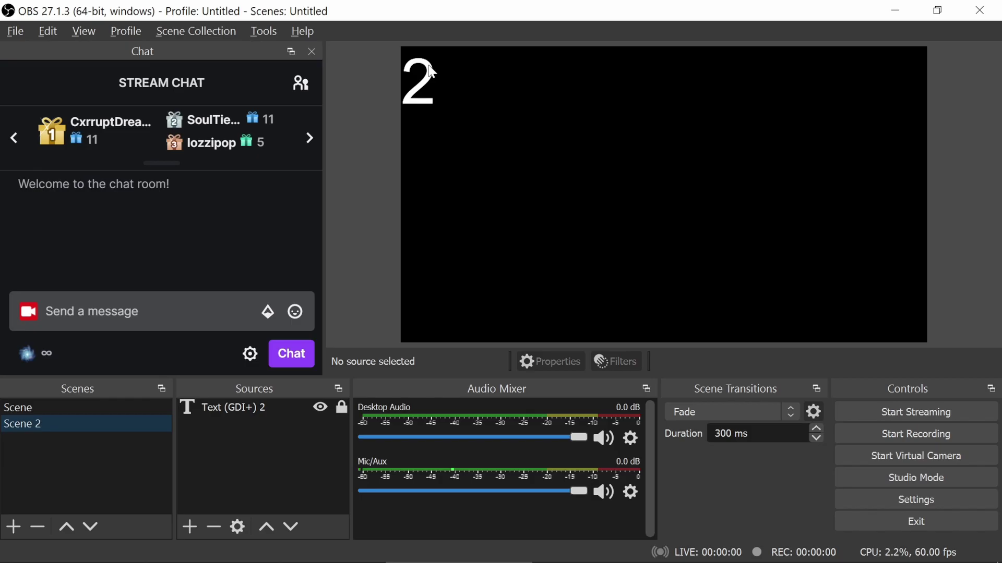
{"action": "key", "text": "alt+Tab"}
{"action": "left_click", "coordinate": [519, 326]}
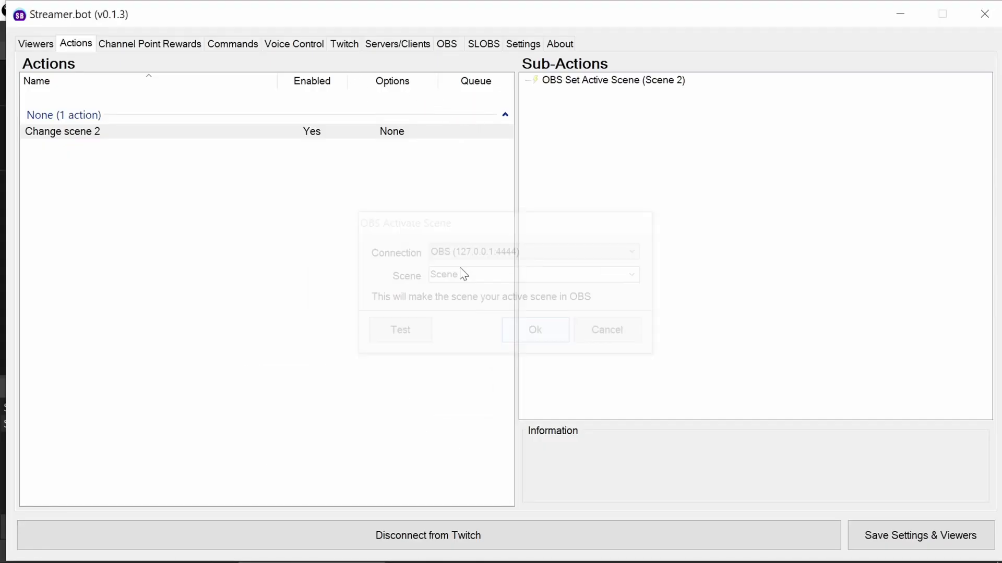
- Add a new chat command named !scene2 on the Commands tab
{"action": "left_click", "coordinate": [225, 40]}
{"action": "right_click", "coordinate": [209, 151]}
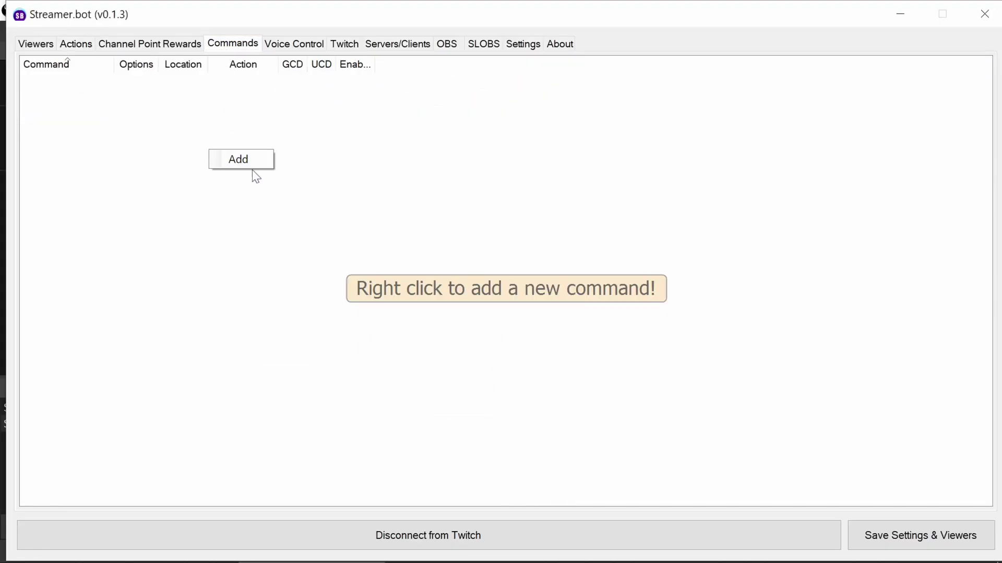
{"action": "left_click", "coordinate": [256, 174]}
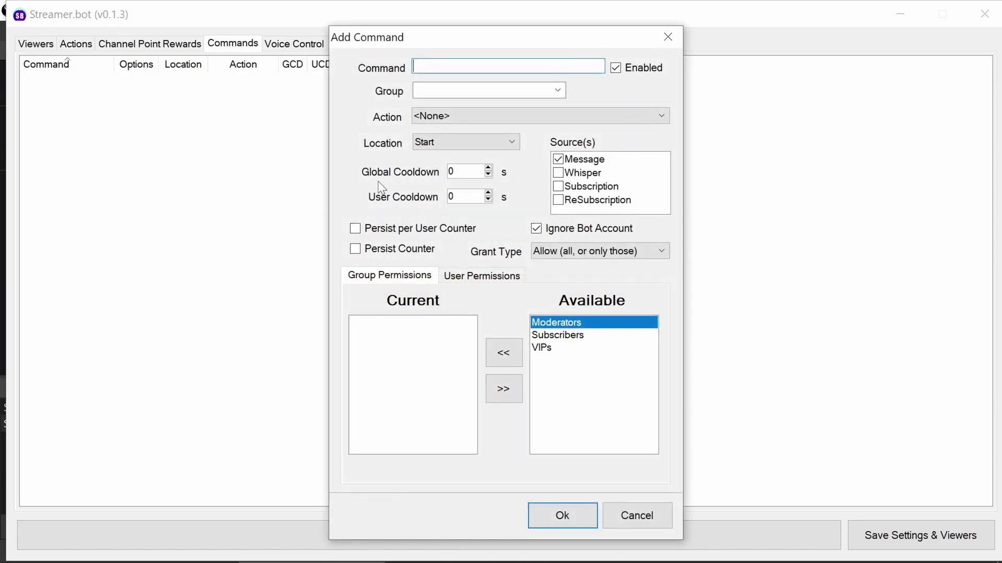
{"action": "type", "text": "scene2"}
{"action": "left_click", "coordinate": [412, 66]}
{"action": "type", "text": "!"}
- Link !scene2 to the Change scene 2 action, grant it to Moderators, and save
{"action": "left_click", "coordinate": [441, 116]}
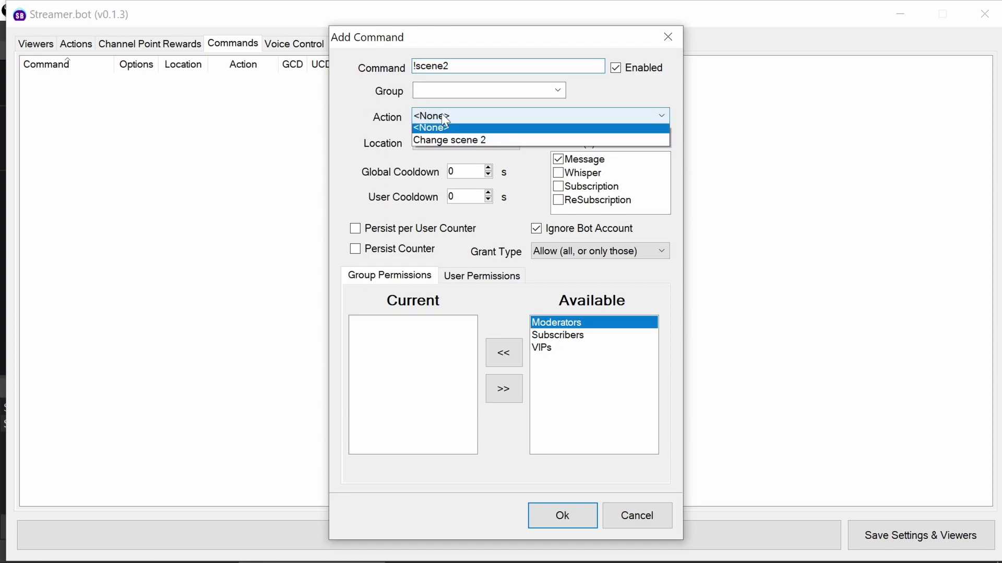
{"action": "left_click", "coordinate": [447, 140]}
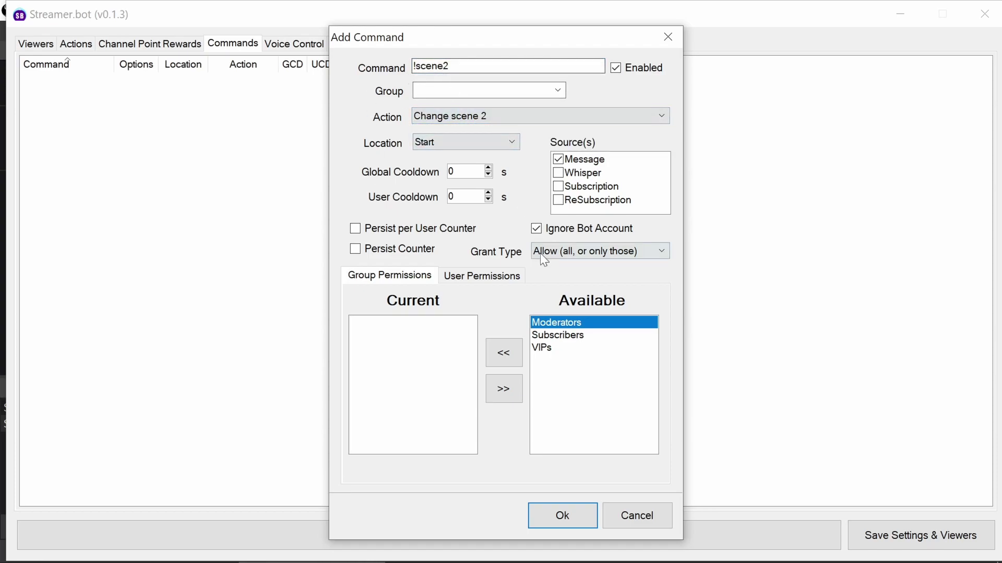
{"action": "left_click", "coordinate": [504, 353]}
{"action": "left_click", "coordinate": [572, 518]}
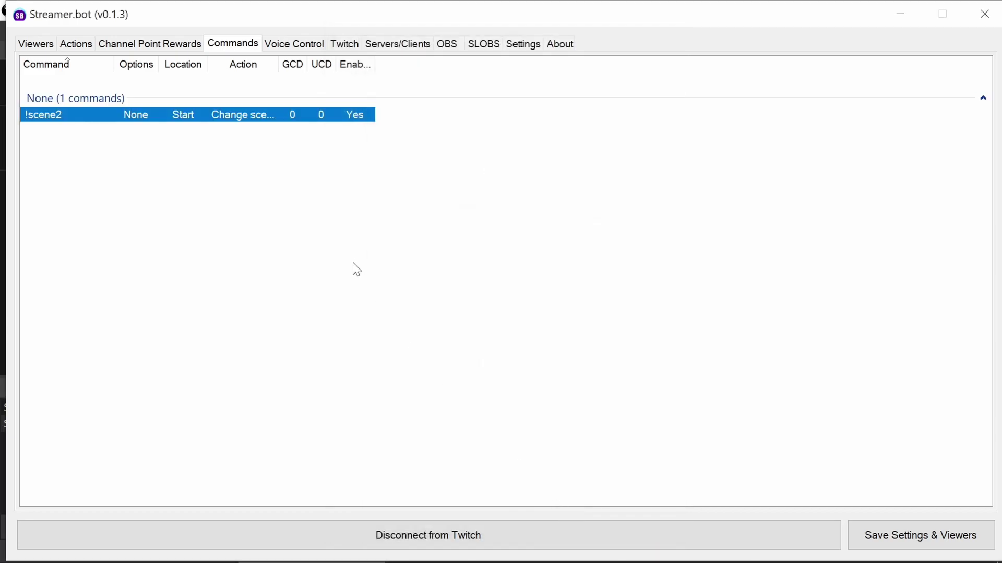
- Return OBS to 'Scene' and send '!scene2' in stream chat to trigger the switch to Scene 2
{"action": "key", "text": "alt+Tab"}
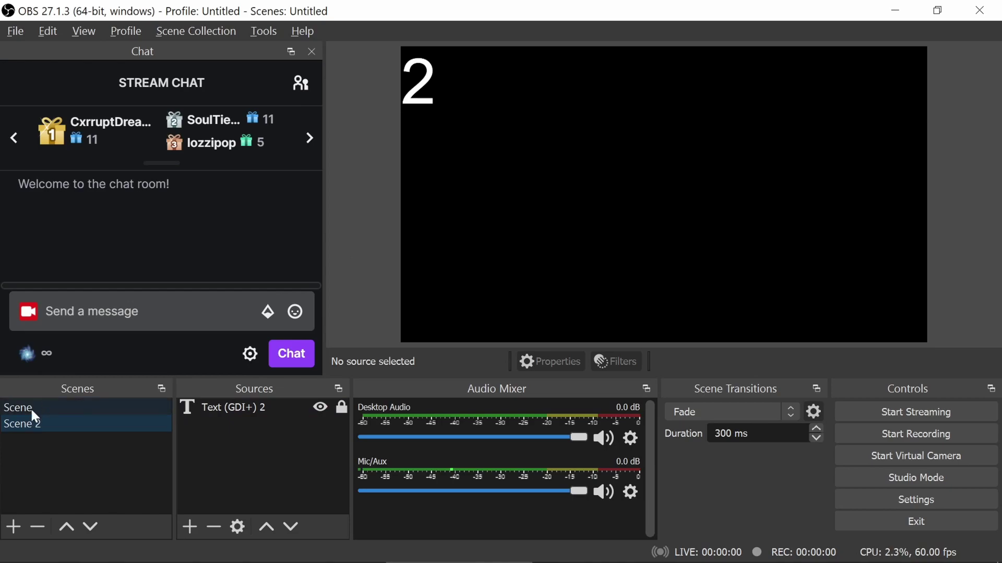
{"action": "left_click", "coordinate": [32, 411]}
{"action": "left_click", "coordinate": [133, 308]}
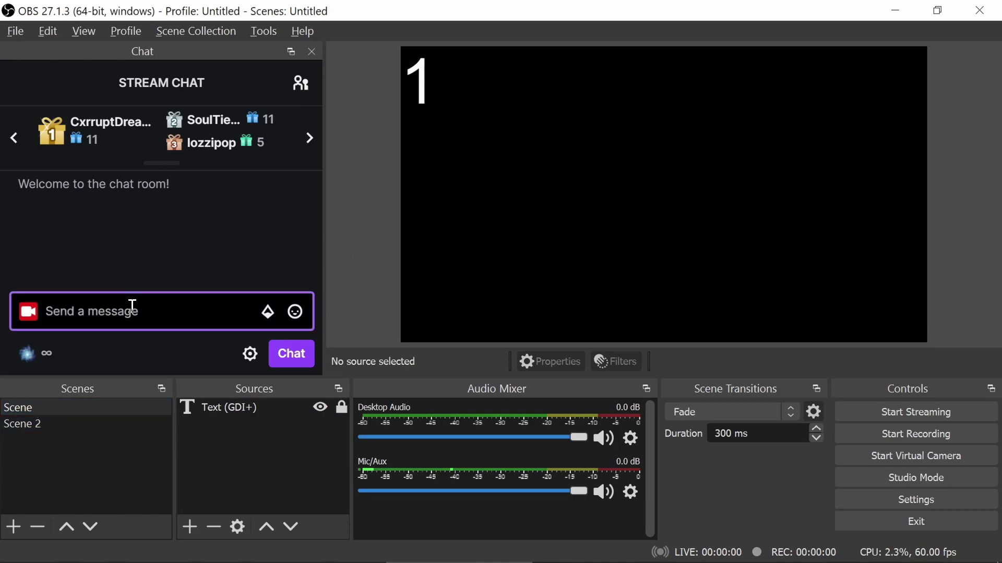
{"action": "type", "text": "!scene2"}
{"action": "key", "text": "Return"}
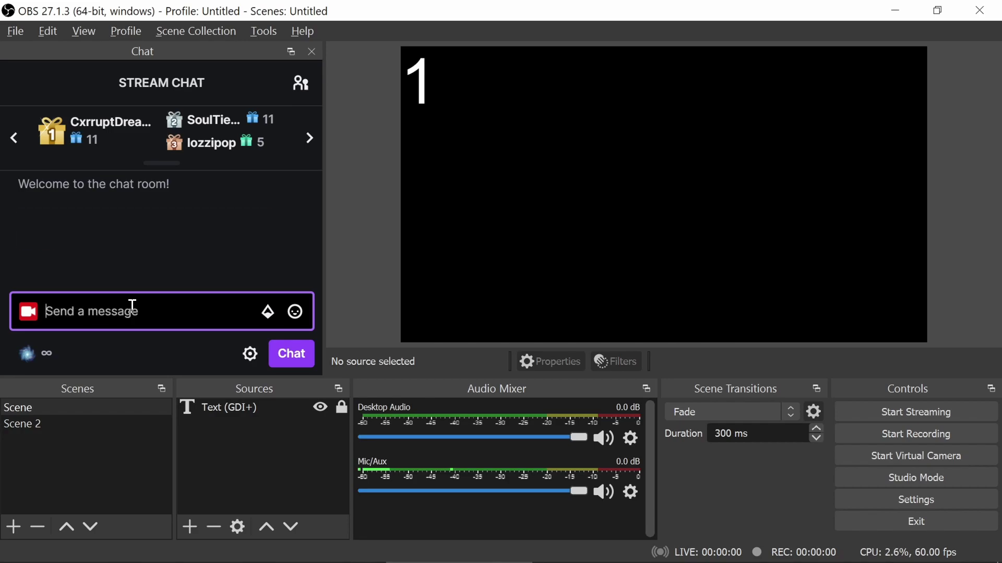